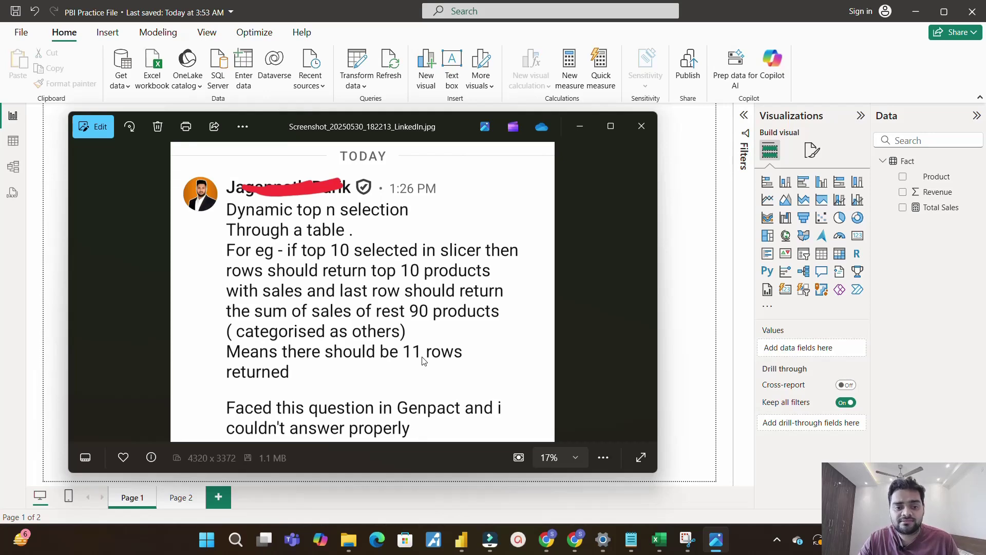
Switch to the Snipping Tool to review the expected TopN result, and return to the Power BI report.
key(alt+Tab)
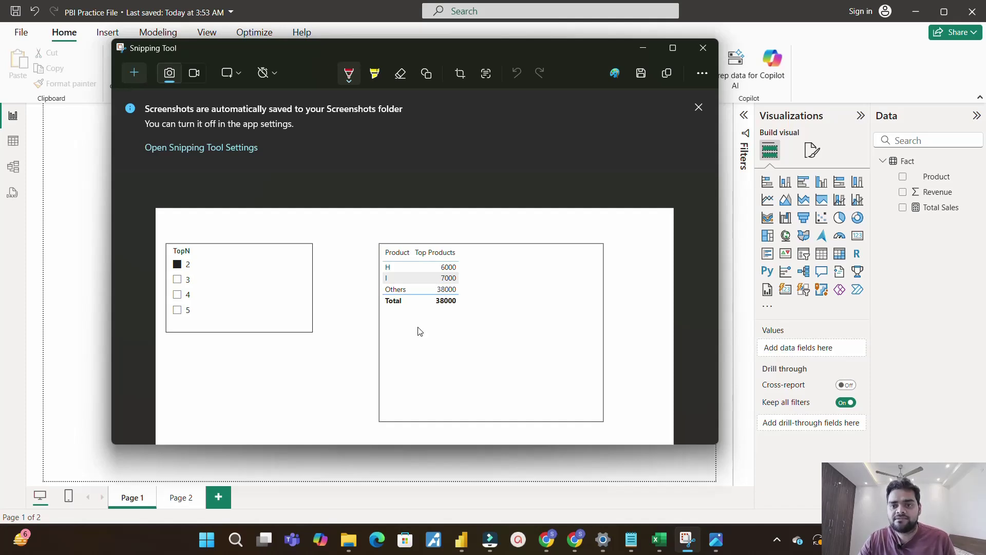
key(alt+Tab)
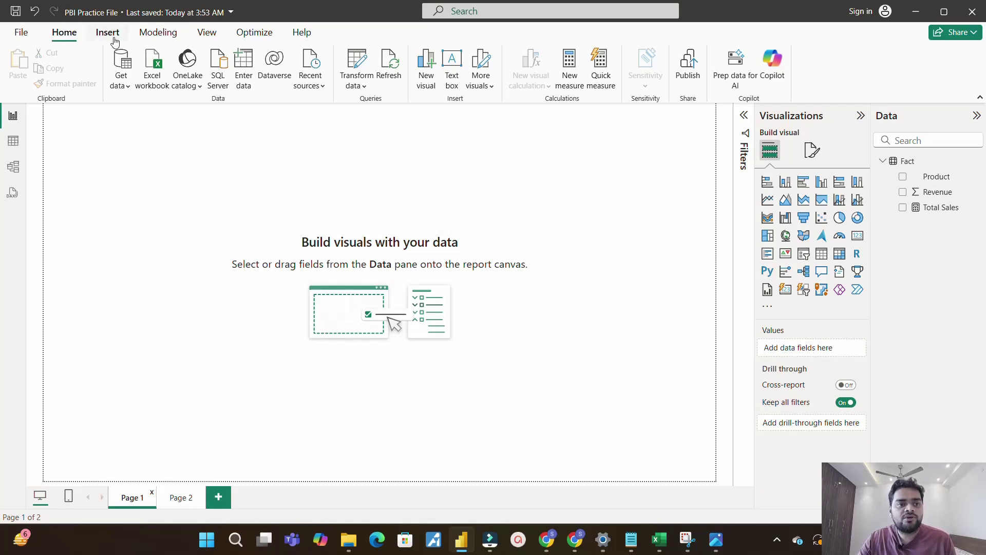
Create a whole-number numeric range parameter named TopN with minimum 2, maximum 5 and increment 1, adding its slicer to the page.
click(180, 34)
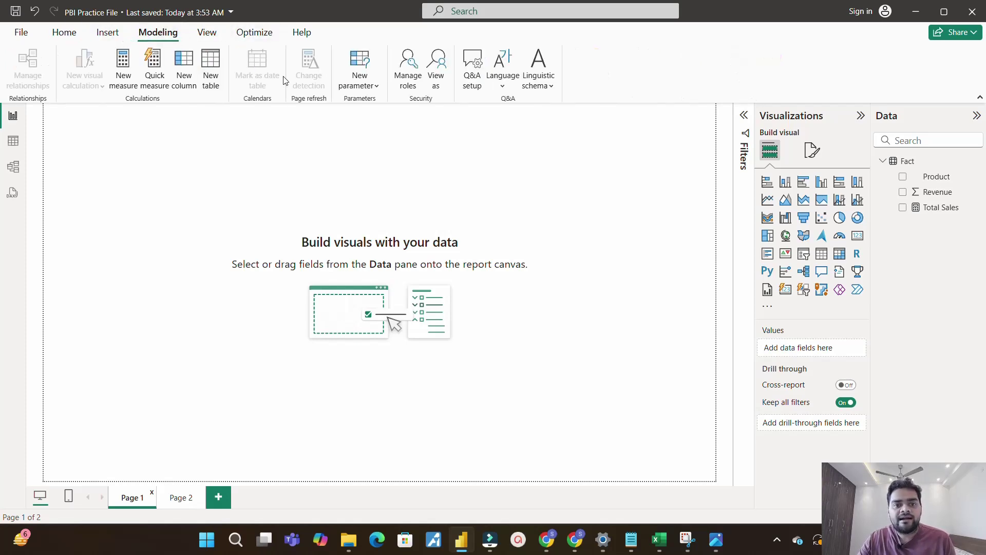
click(360, 87)
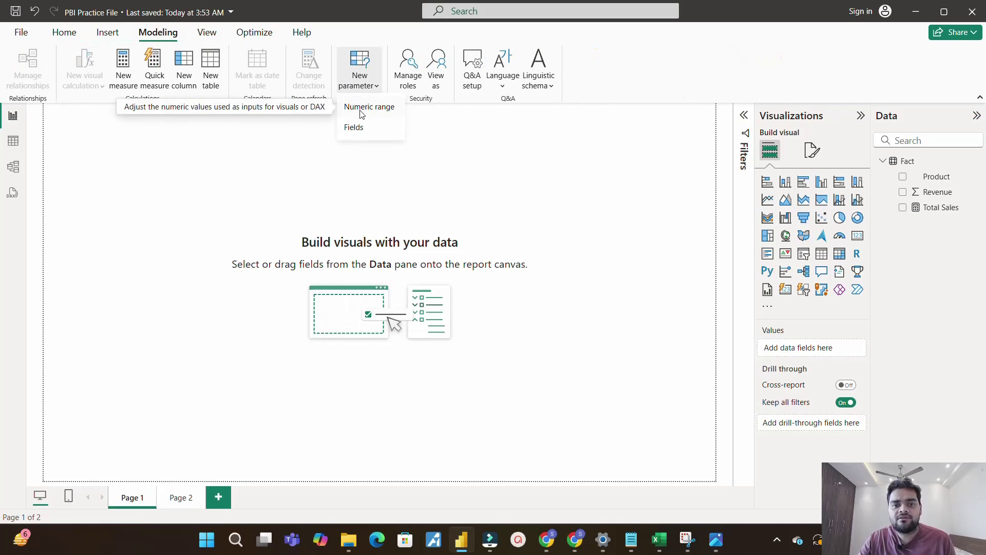
click(361, 111)
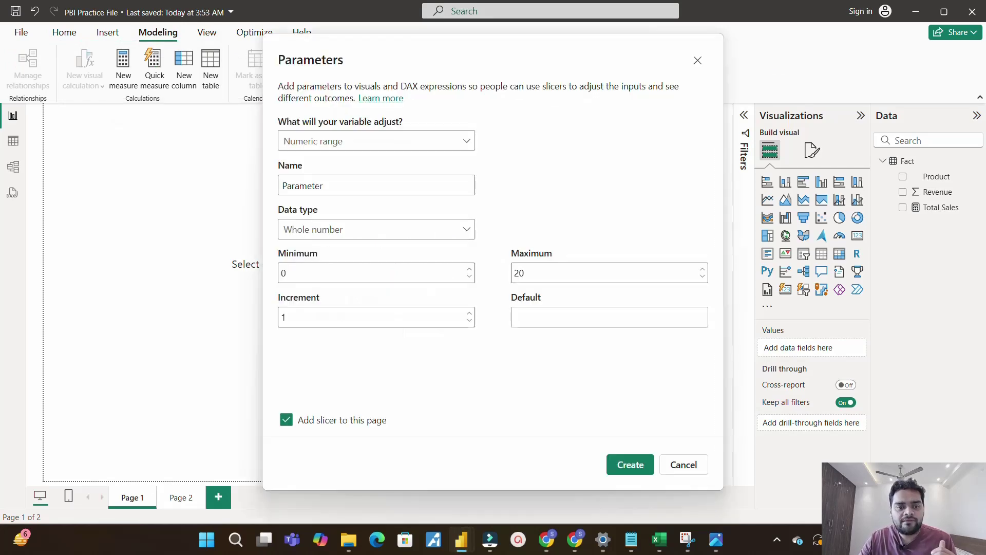
key(ctrl+a)
text(TopN)
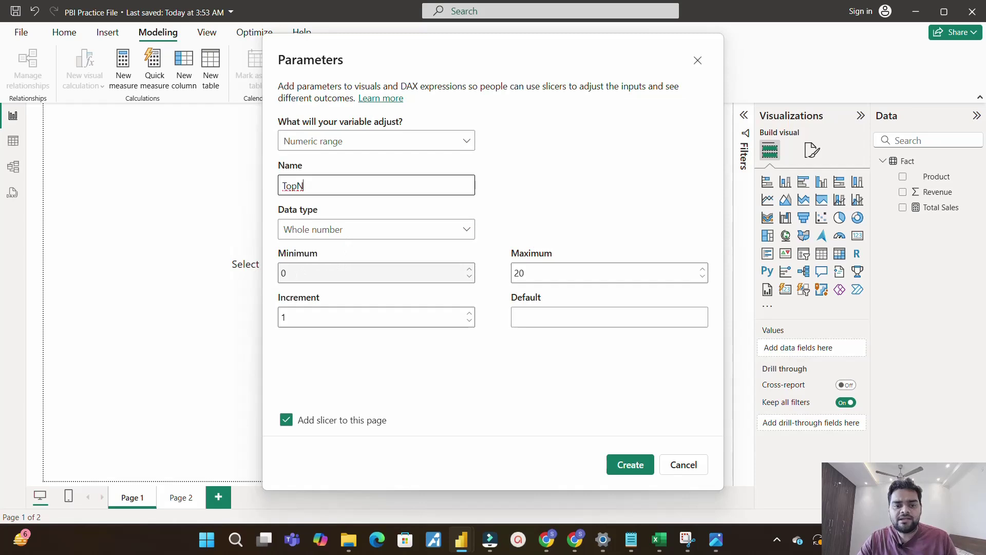
double_click(283, 272)
text(2)
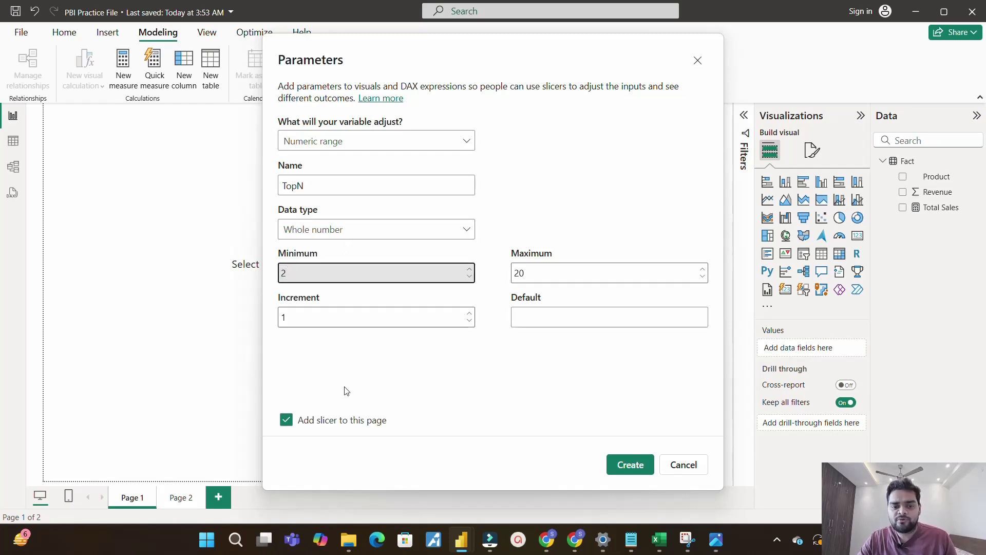
double_click(513, 273)
text(5)
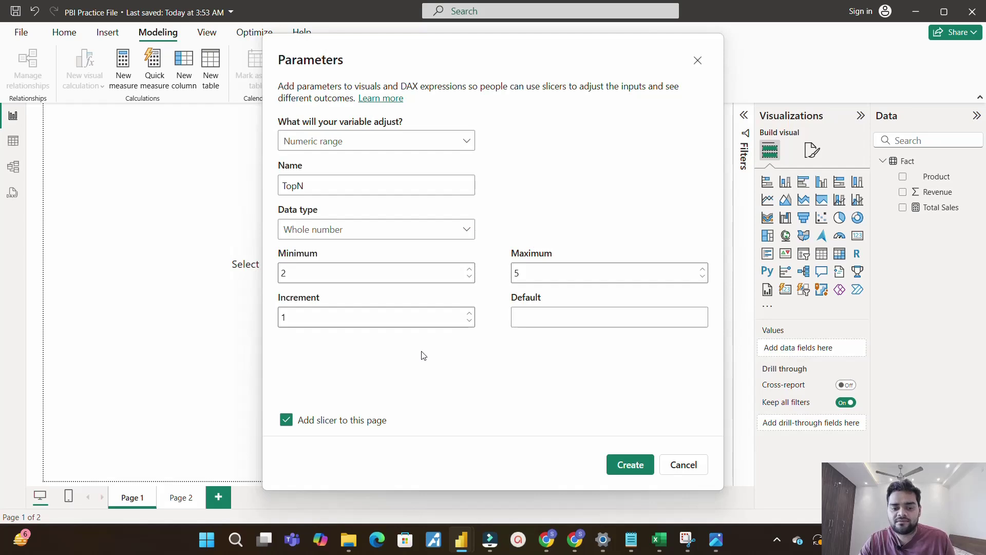
click(630, 464)
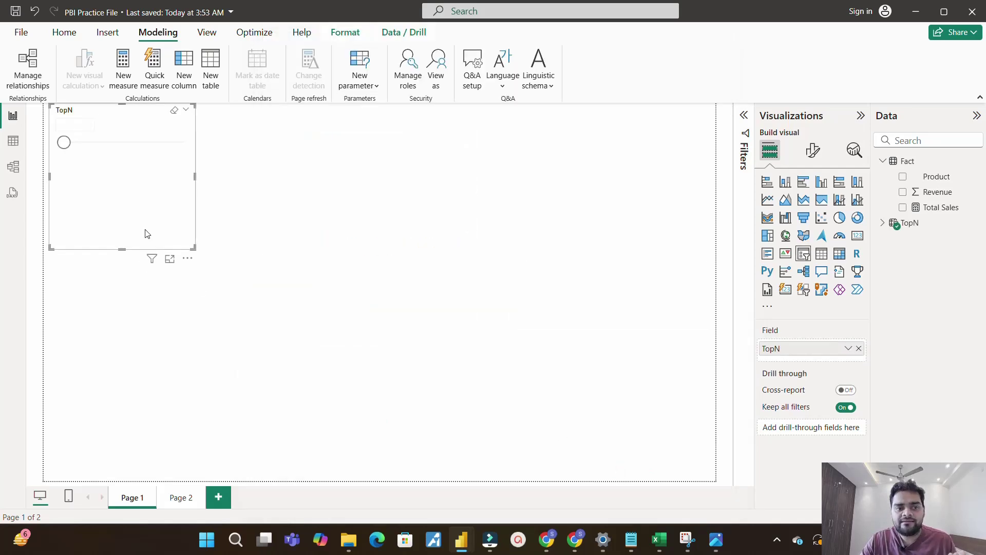
Change the TopN slicer's style to Vertical list and move the slicer down the report page.
click(813, 150)
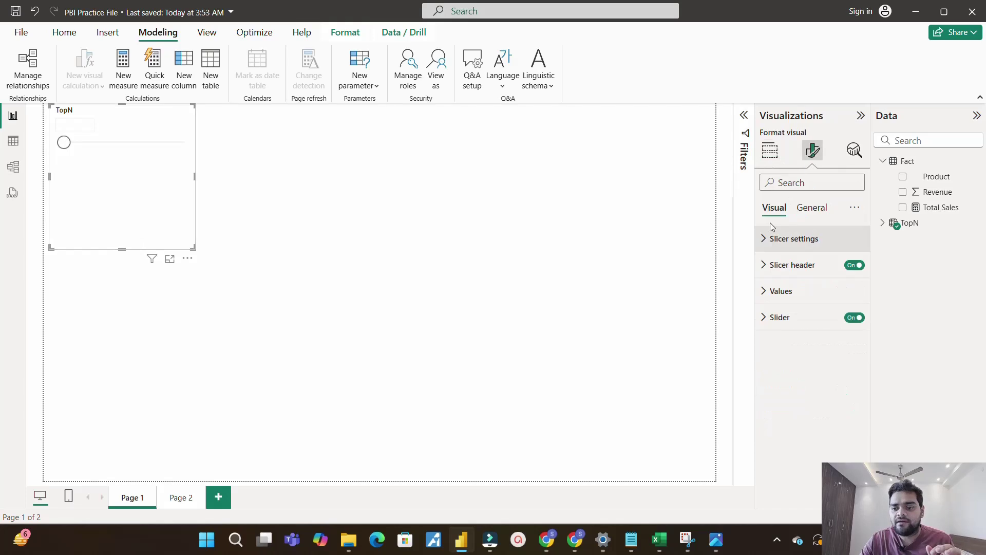
click(765, 239)
click(772, 303)
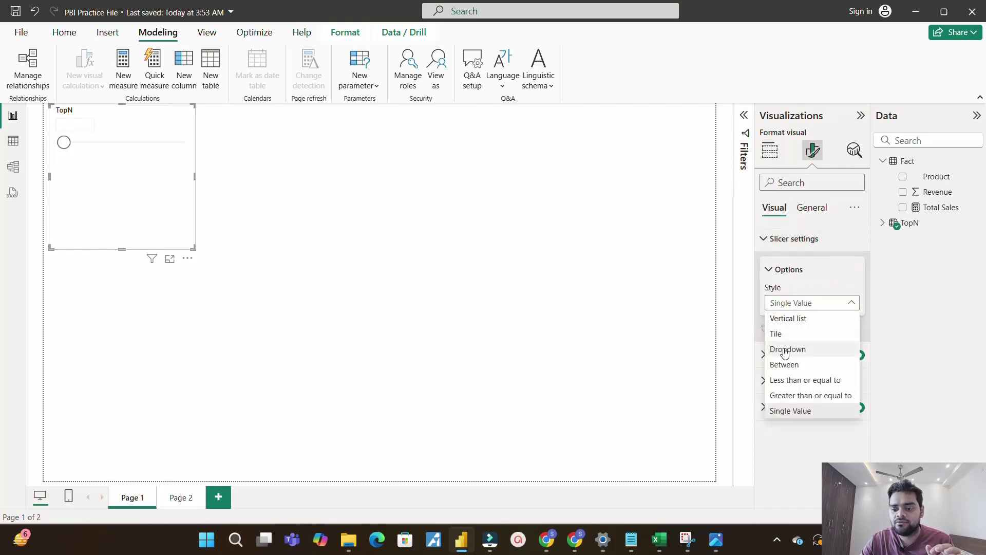
click(783, 320)
drag(172, 238, 197, 369)
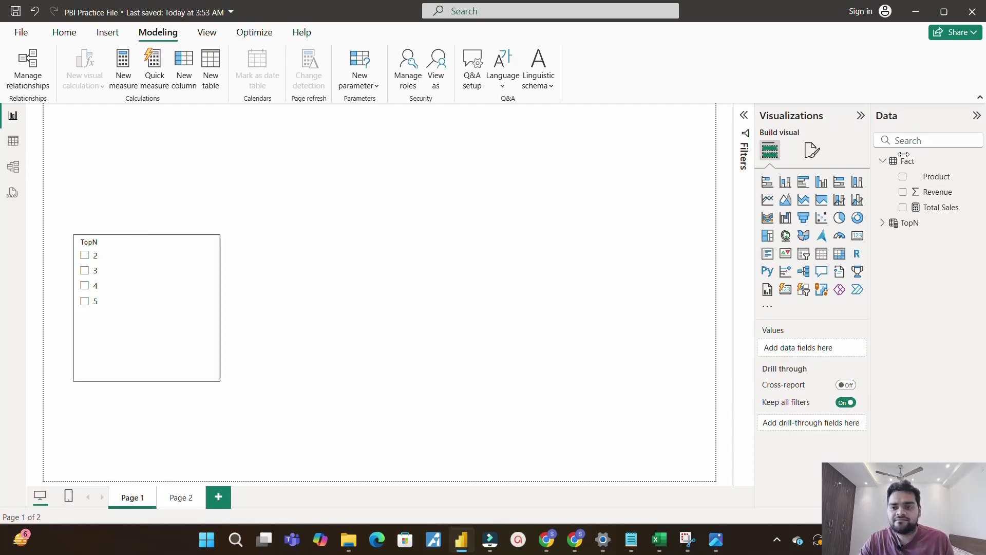
Look over the Fact and TopN tables' fields in Table view and start a new calculated table named All_Products.
click(11, 147)
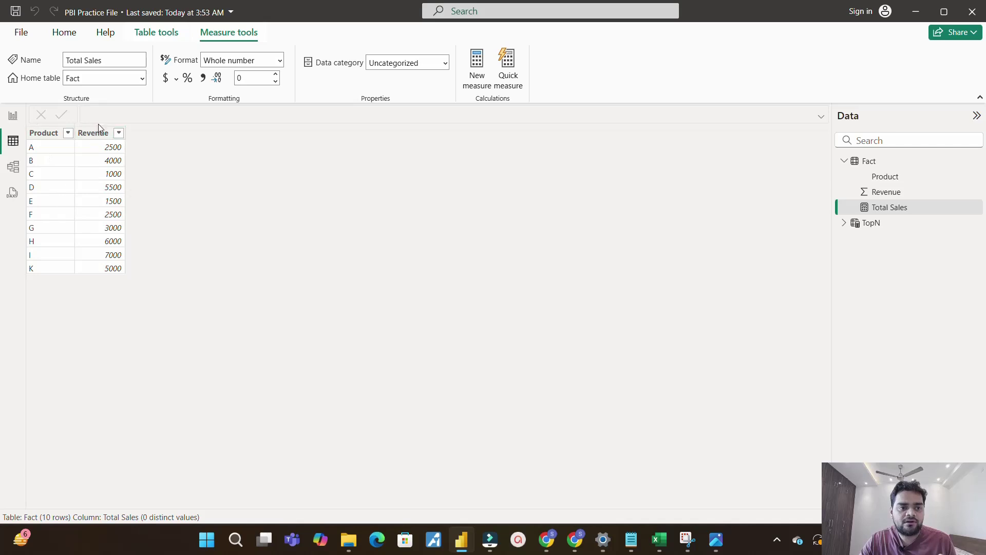
click(844, 223)
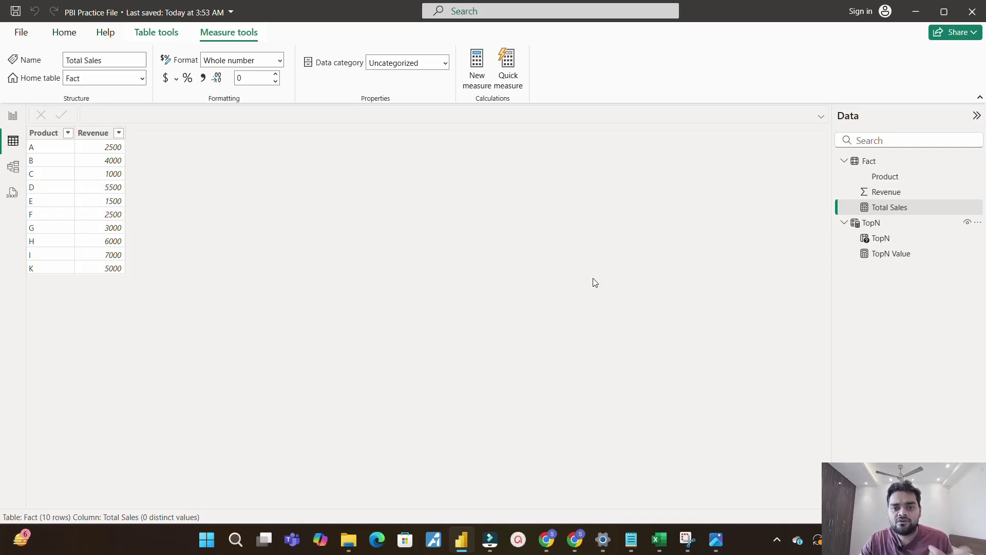
click(66, 33)
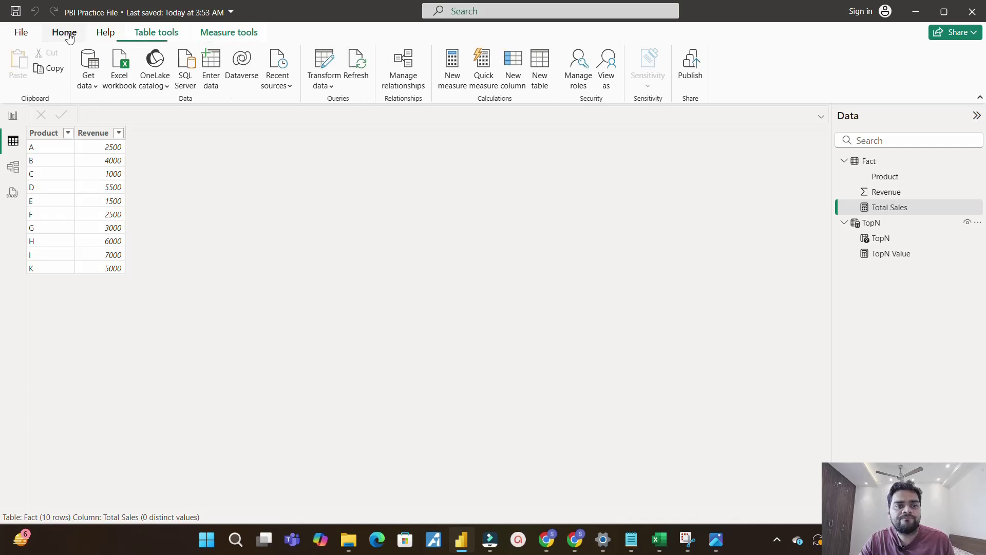
click(540, 82)
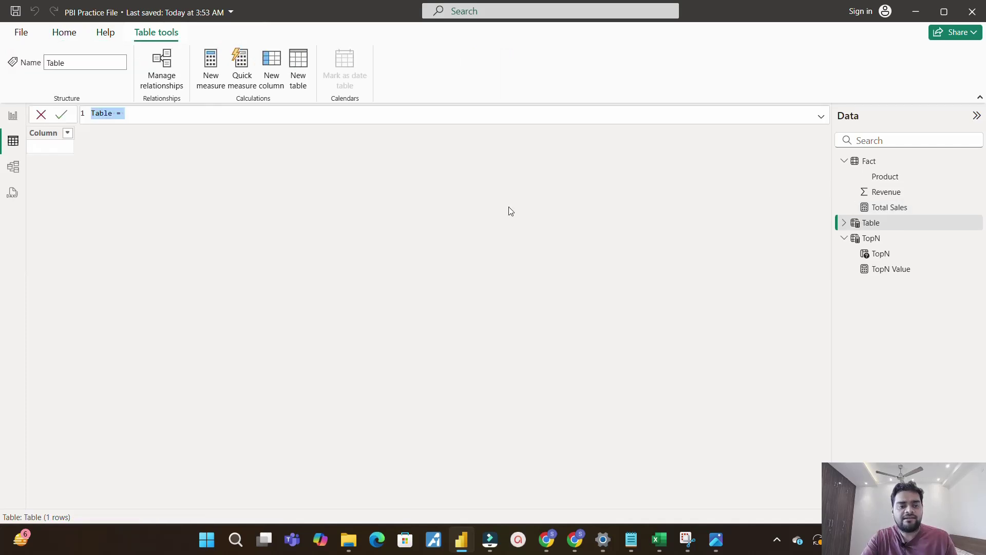
text(All_)
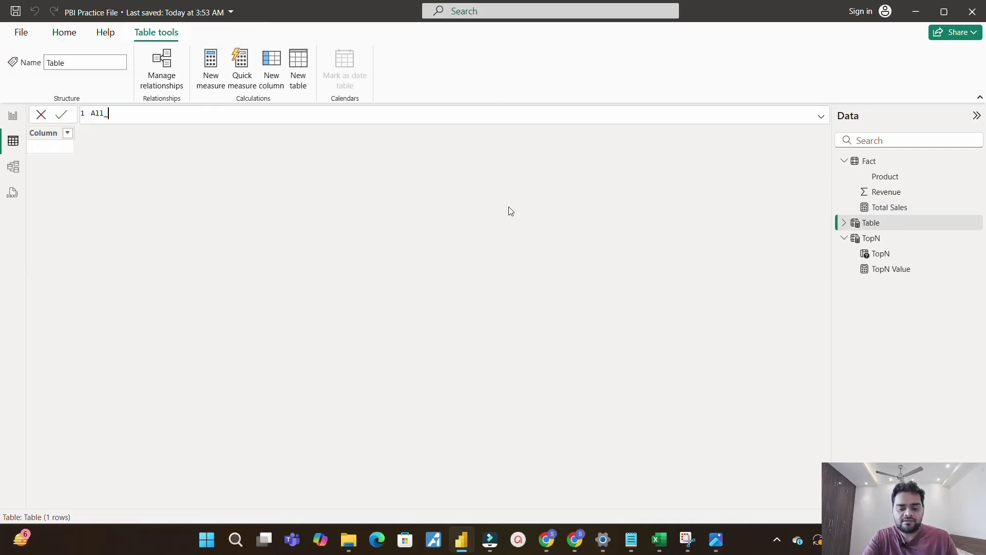
text(Products =)
key(shift+Return)
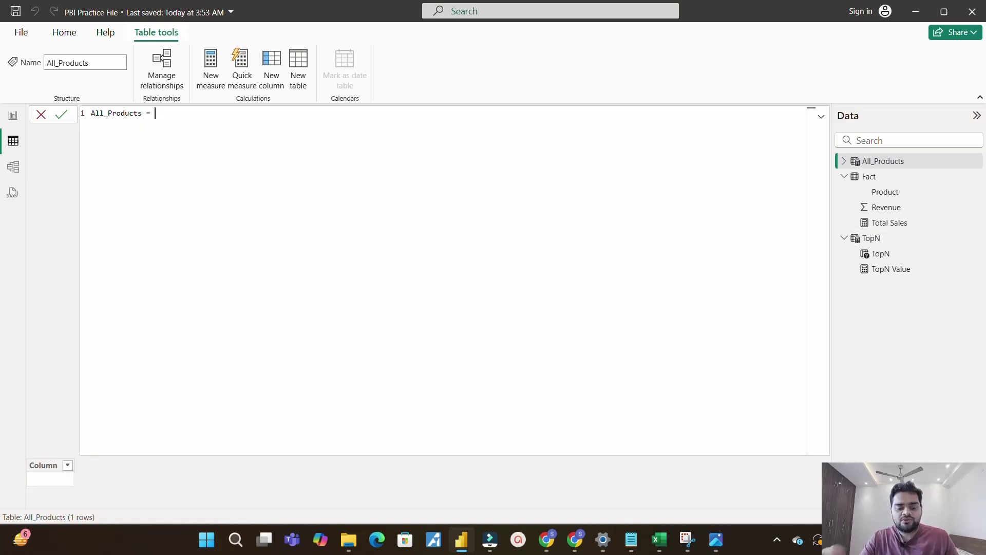
Begin the All_Products formula with UNION, using VALUES('Fact'[Product]) as its first table.
text(unio)
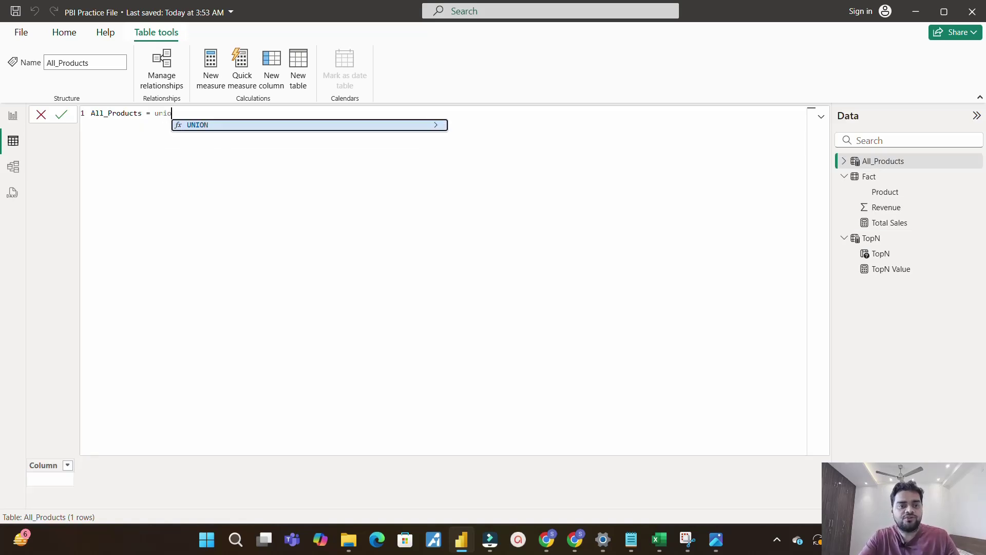
key(Tab)
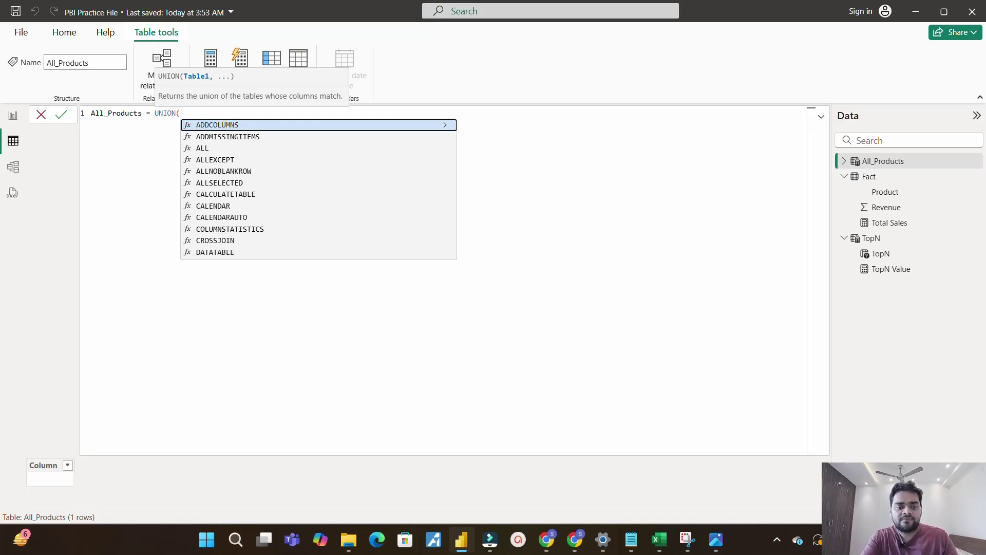
text(va)
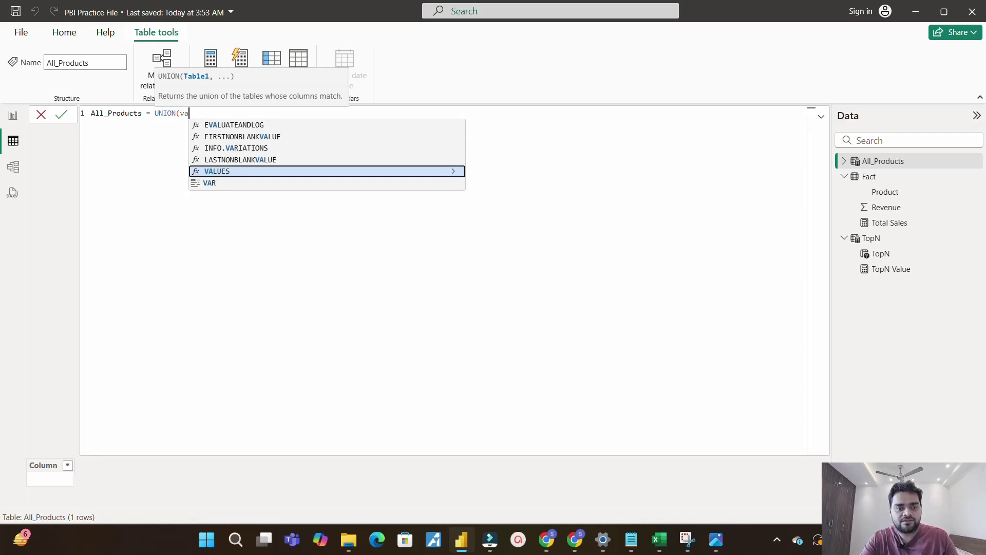
key(Tab)
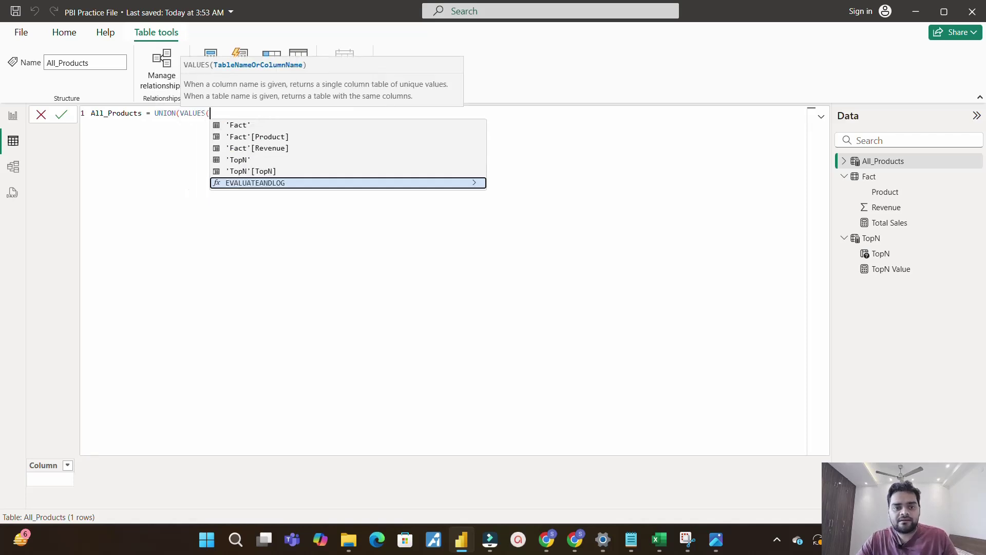
click(262, 136)
text())
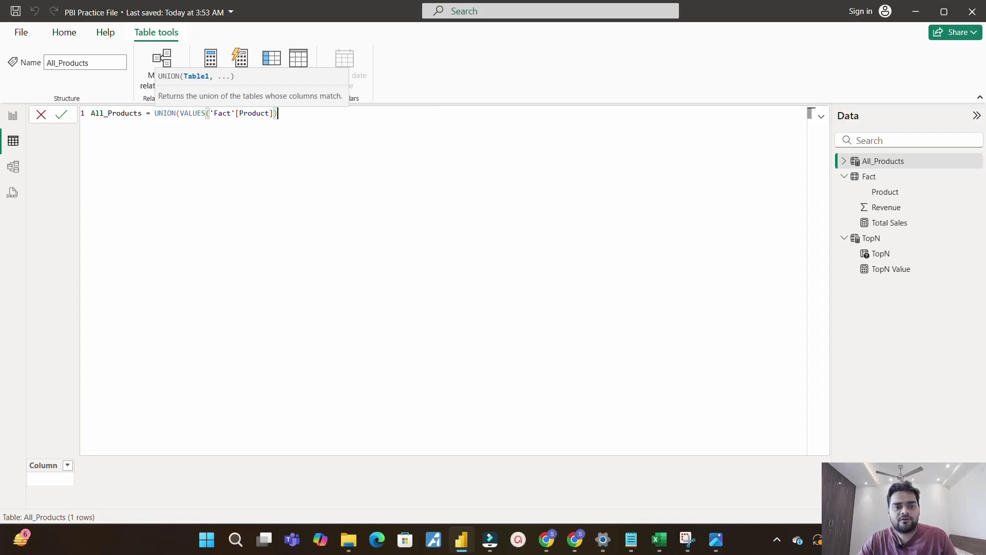
Add {"Others"} as the second table of the UNION, close the formula and commit the All_Products table.
text(,)
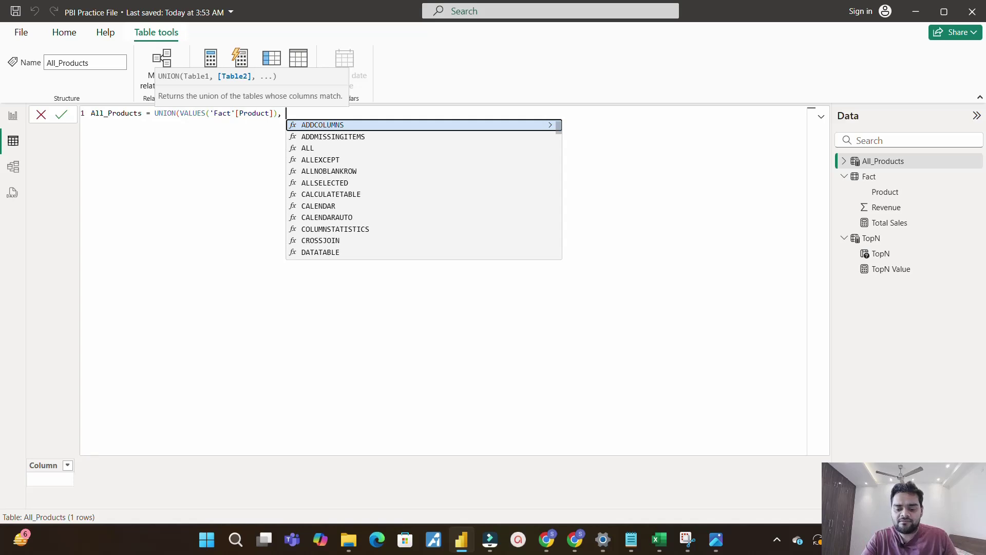
text( {})
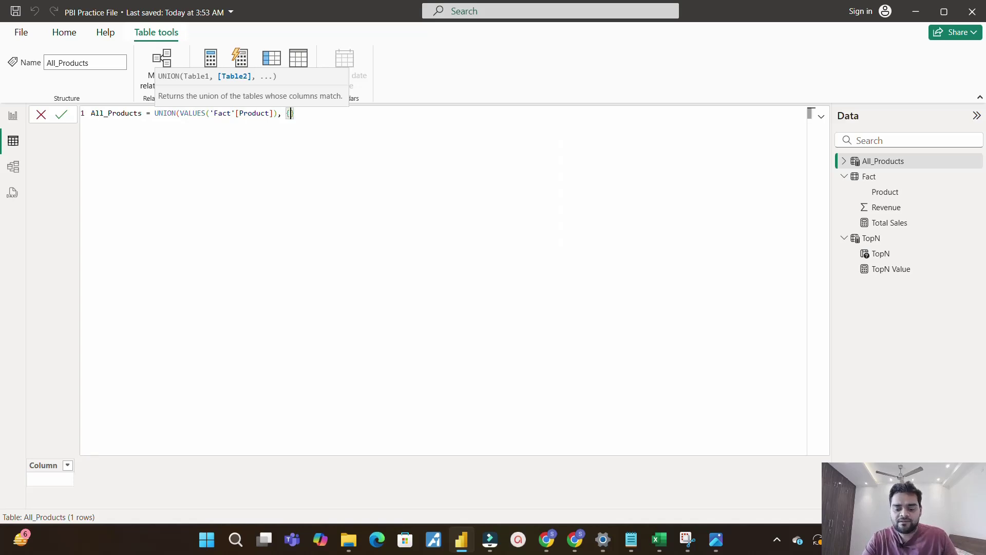
text("0)
text(thers)
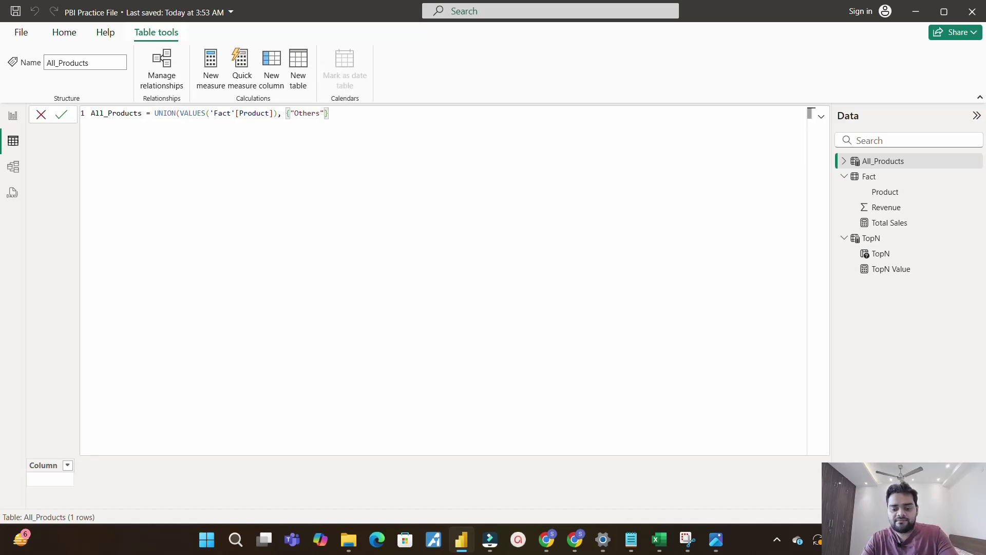
text())
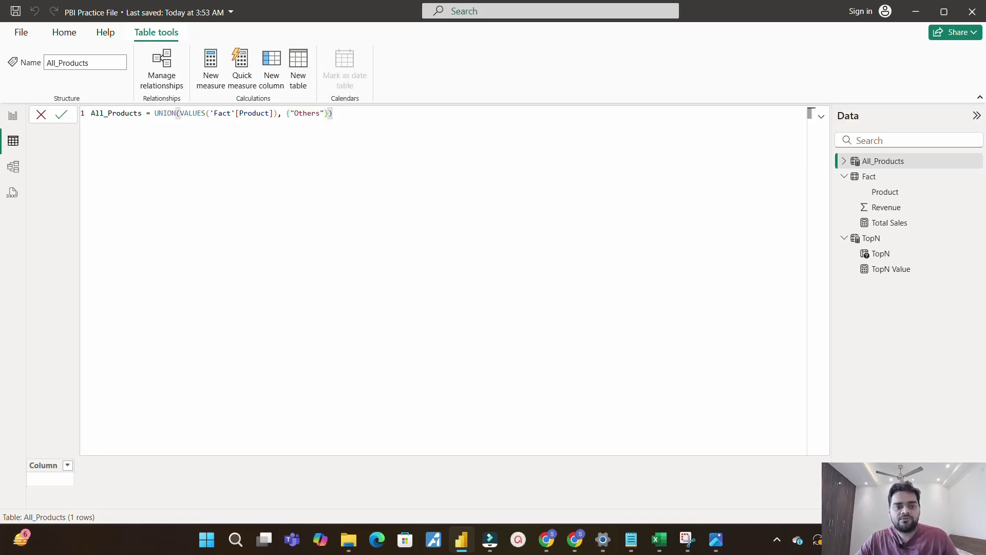
click(820, 121)
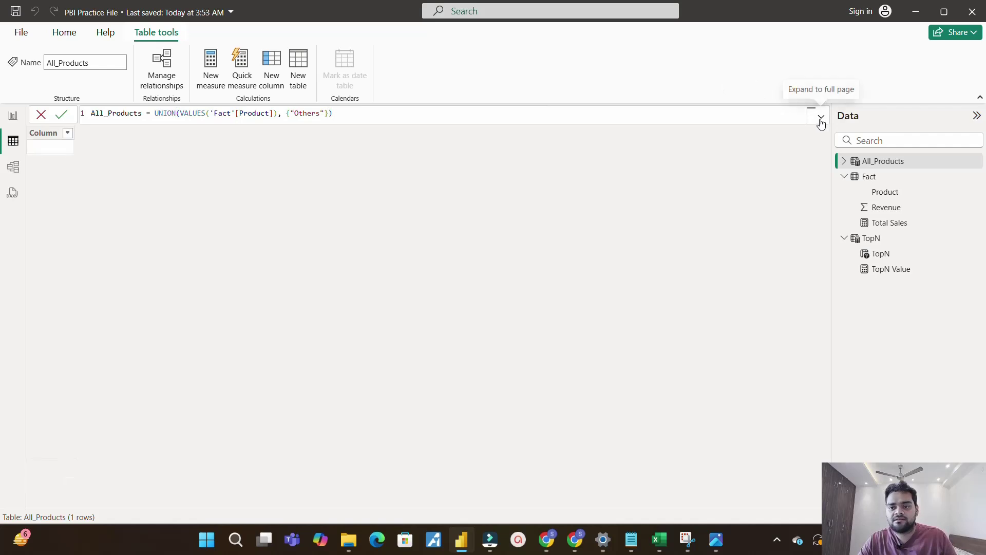
key(Return)
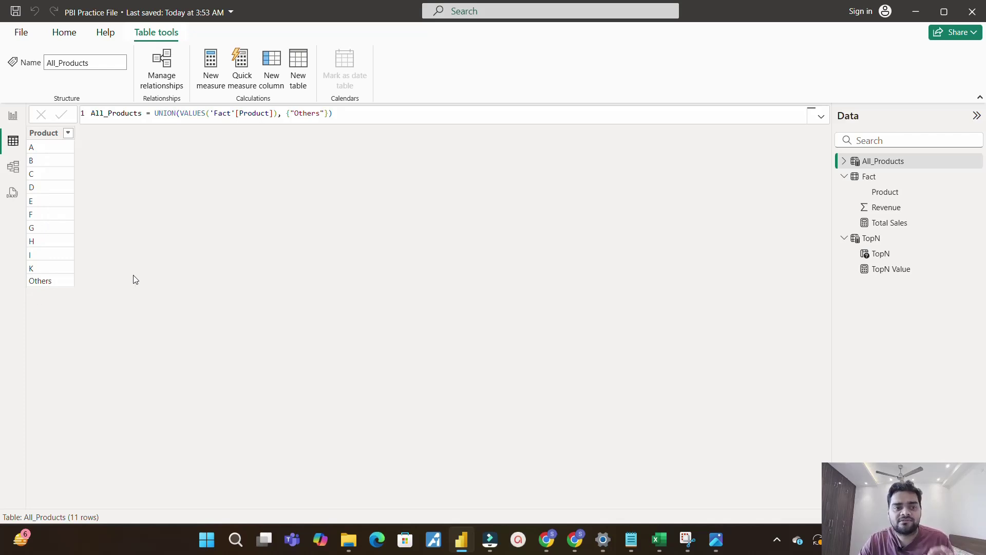
Check the fields of the All_Products table and collapse the Fact, All_Products and TopN field lists.
click(861, 180)
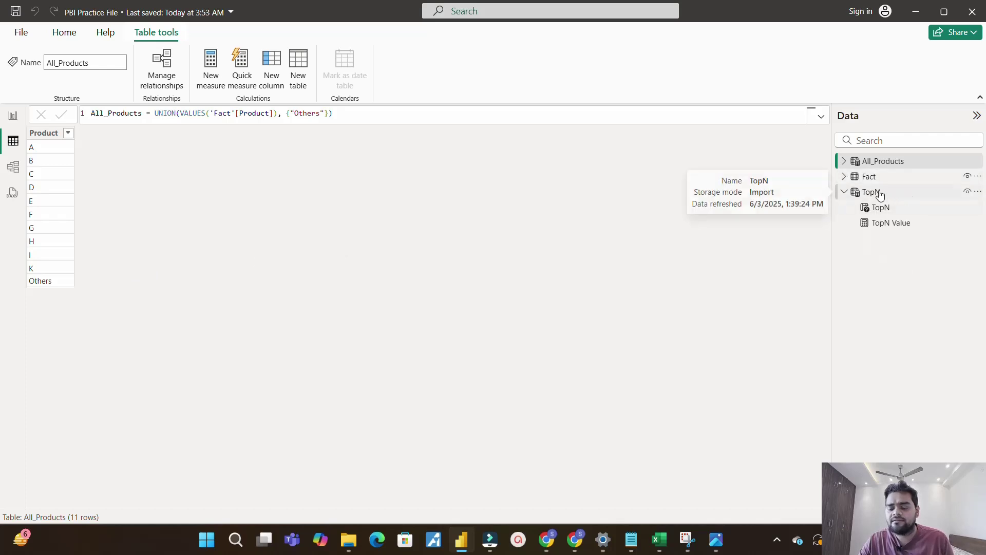
click(844, 162)
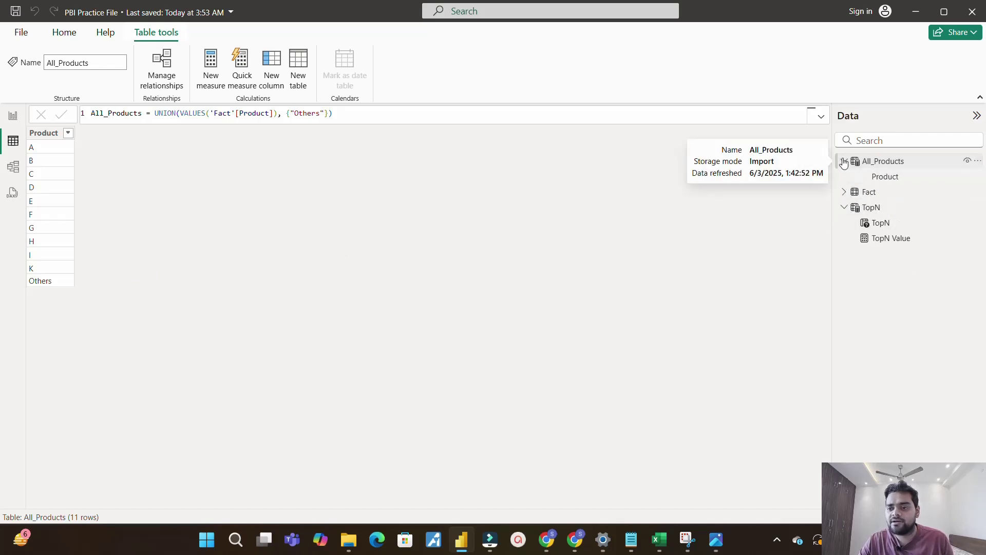
click(844, 161)
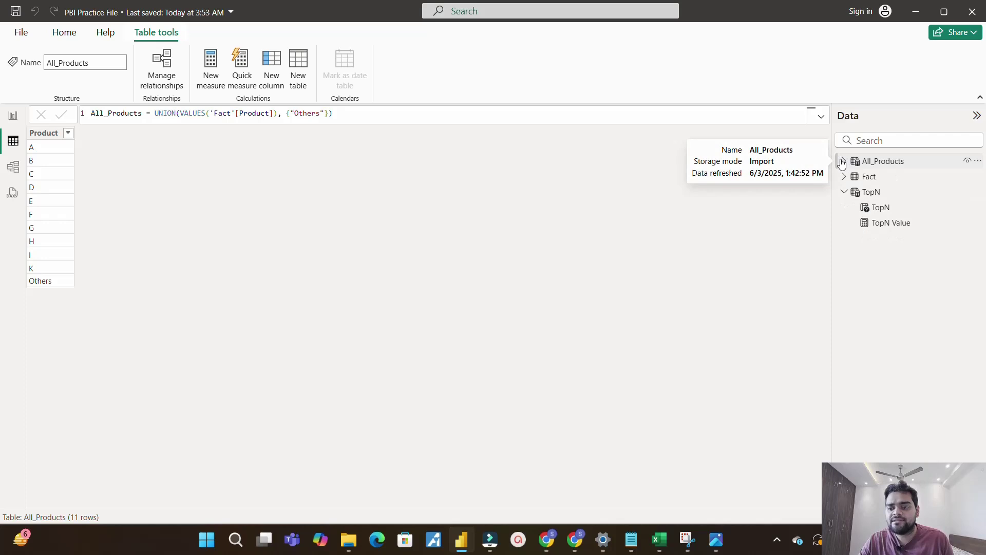
click(844, 193)
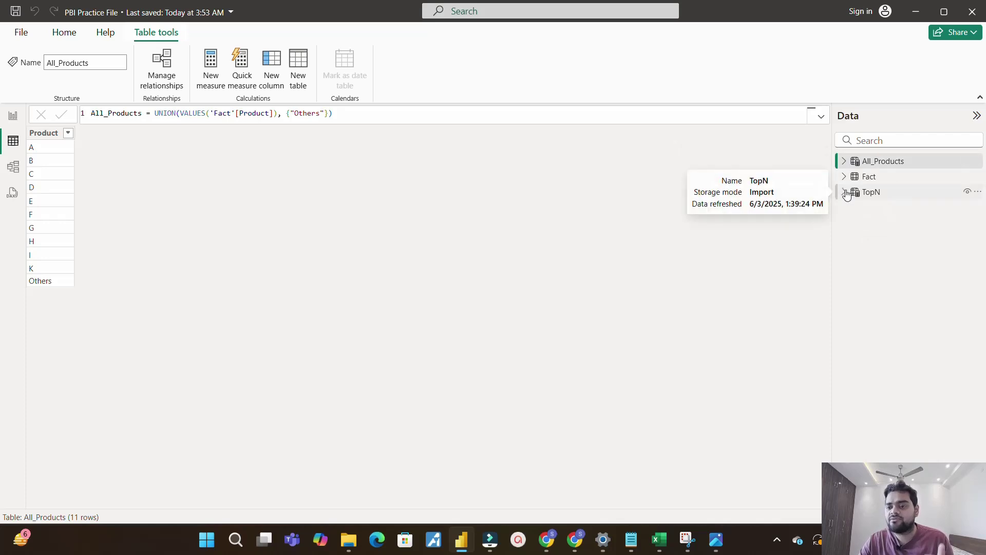
Return to the report view, create a new measure in the Fact table named Top_Products and start its formula on a new line.
click(12, 115)
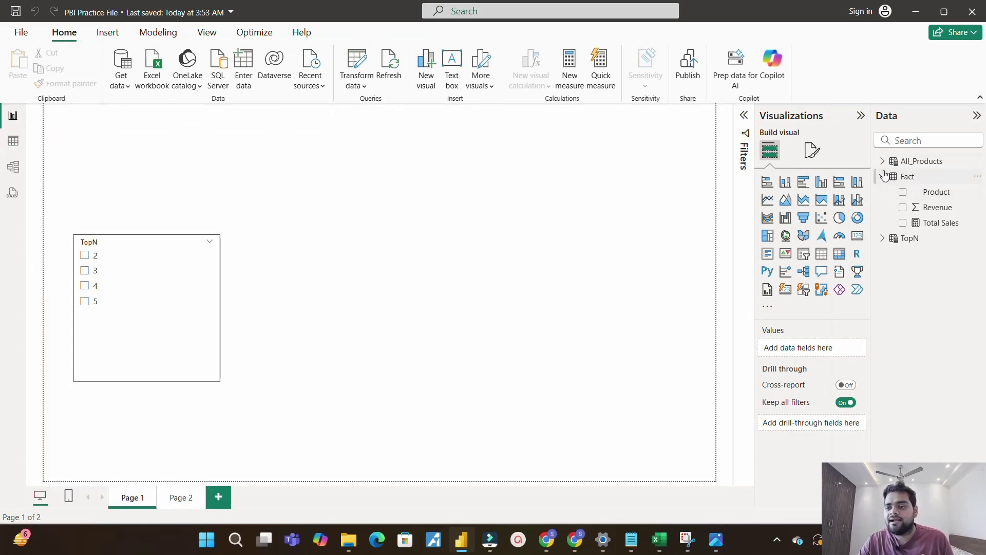
right_click(910, 194)
click(838, 249)
text(Top)
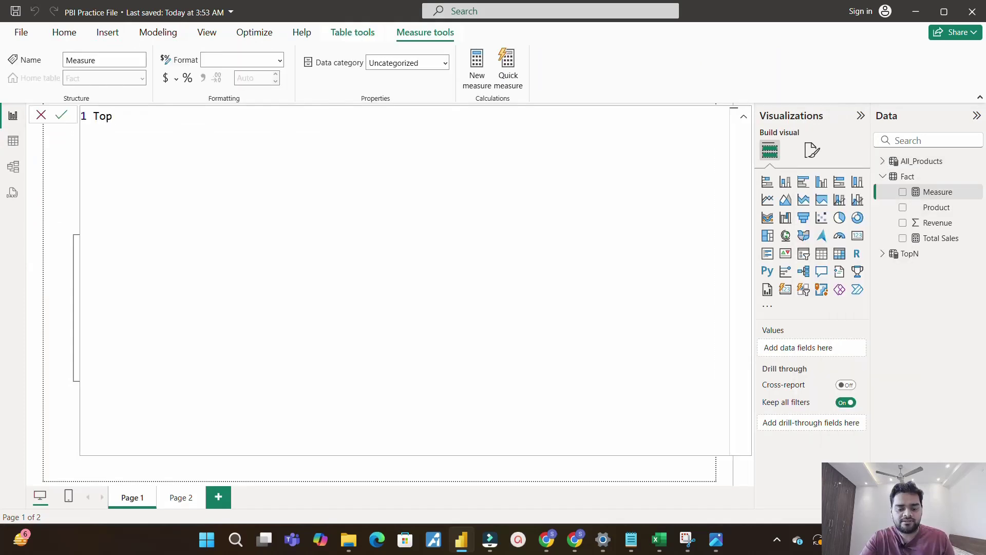
text(_Products =)
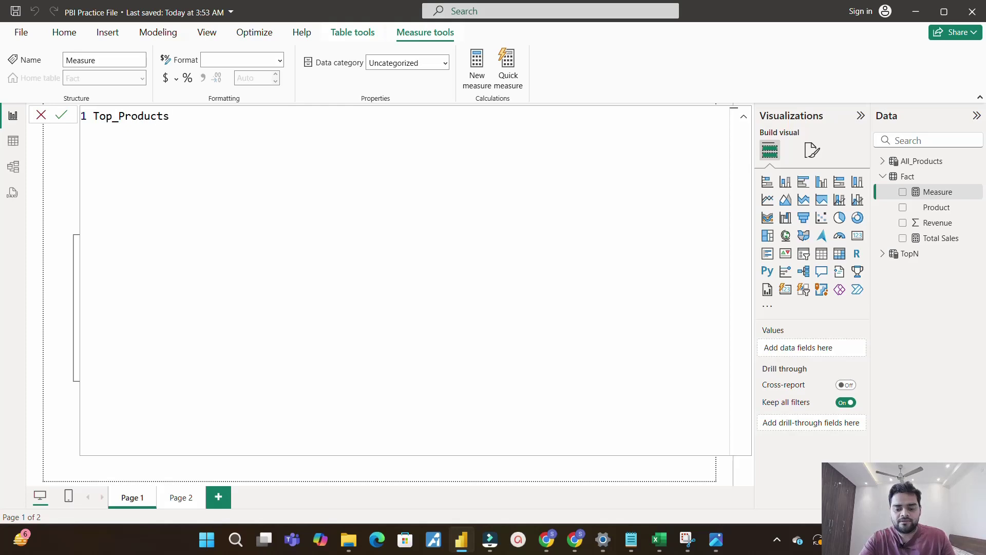
key(shift+Return)
key(shift+Return)
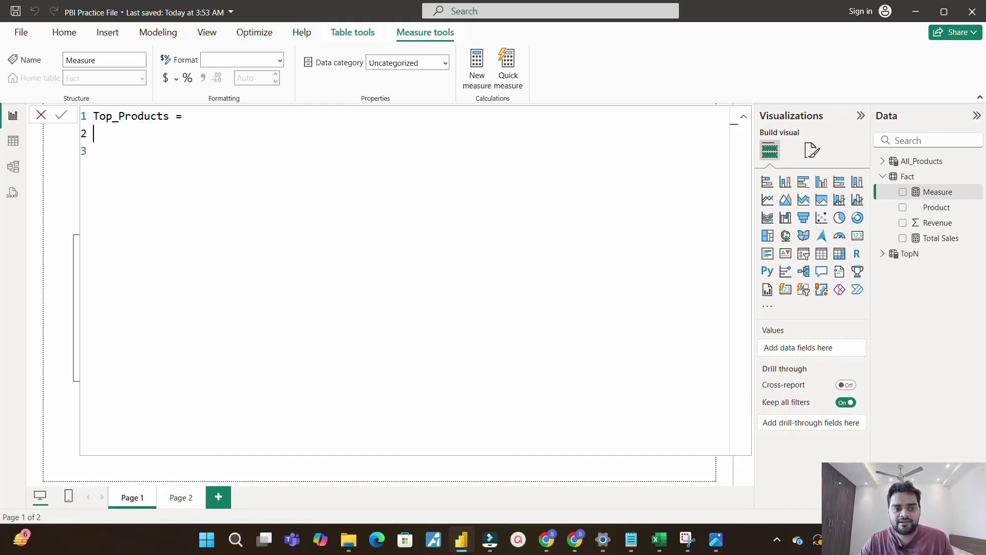
Declare a variable TopN_Value in the Top_Products measure that holds the 'TopN'[TopN Value] measure.
text(var)
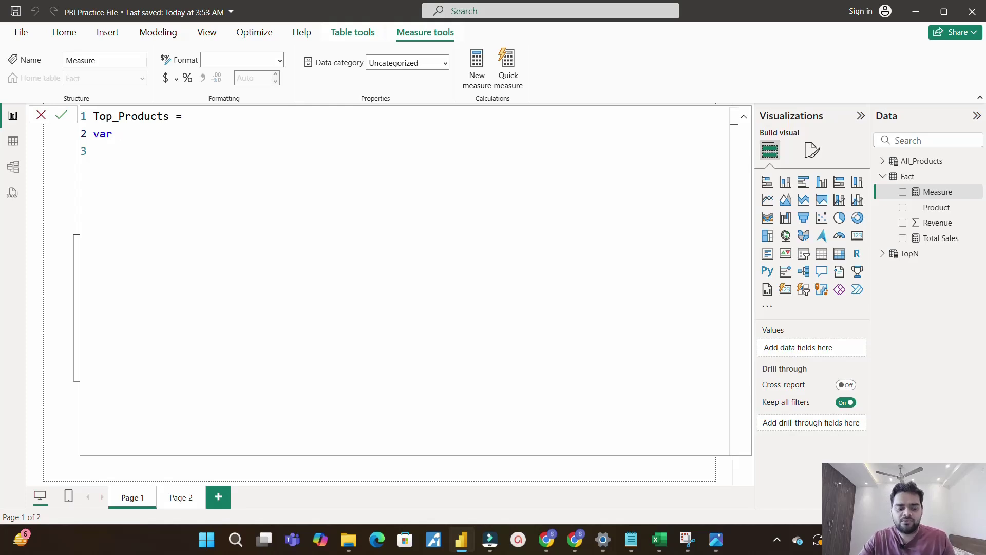
text(TopN_Value = )
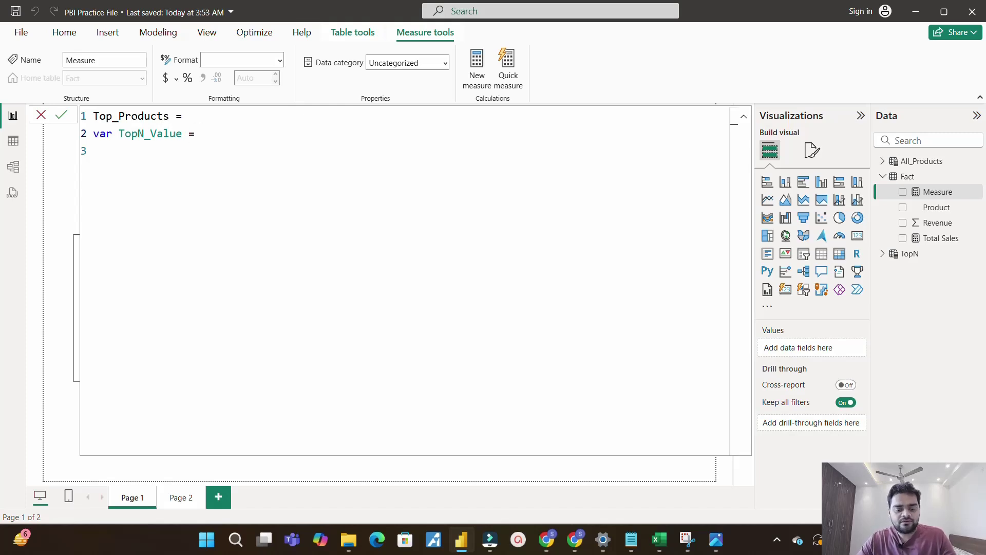
text(top)
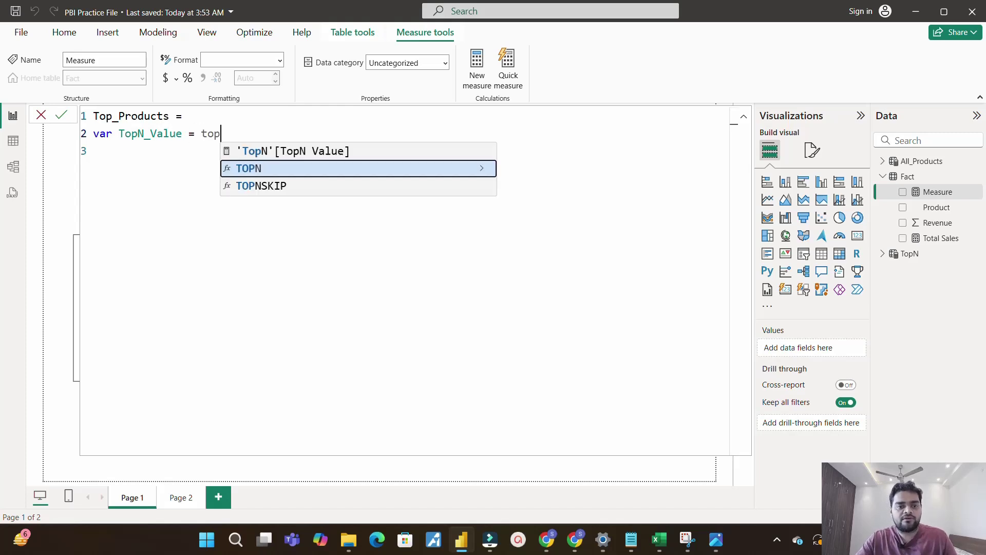
click(341, 152)
Declare a second variable TopN_Rows and begin it with TOPN, using TopN_Value as the number of rows.
click(94, 150)
text(var )
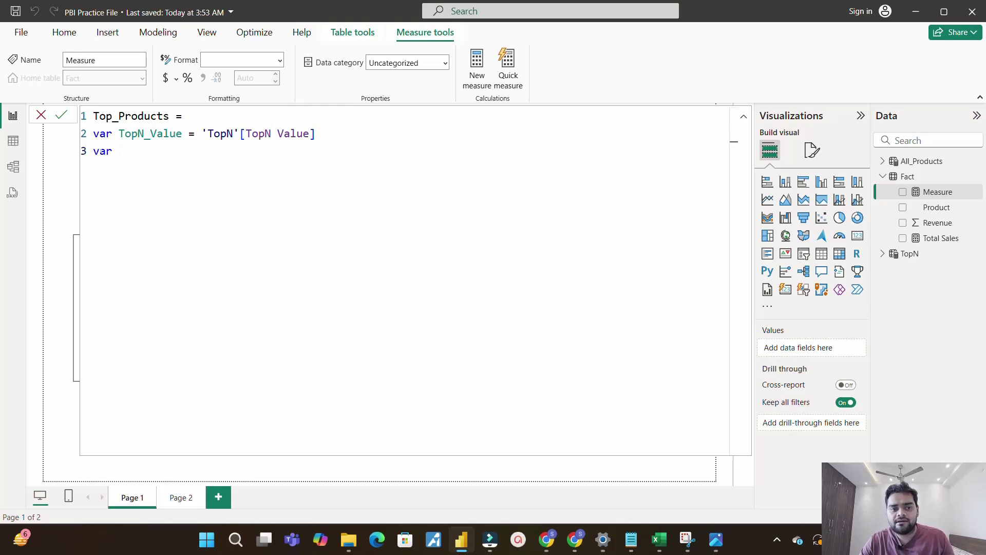
text(T)
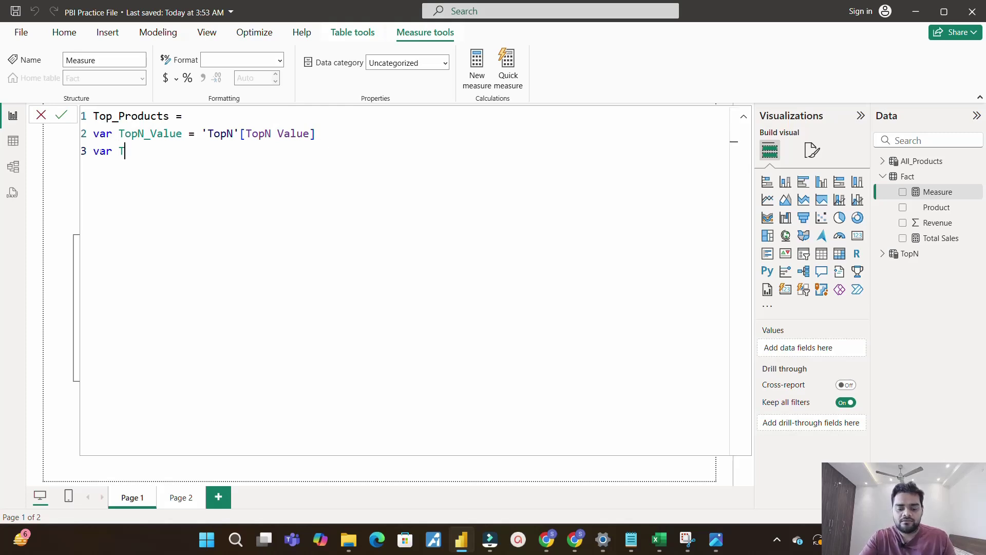
text(opN)
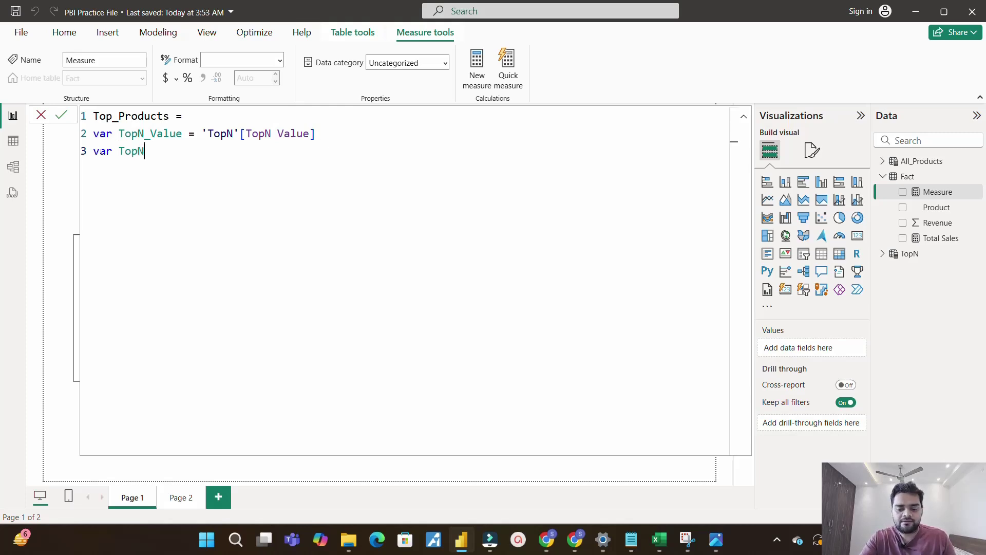
text(_Rows =)
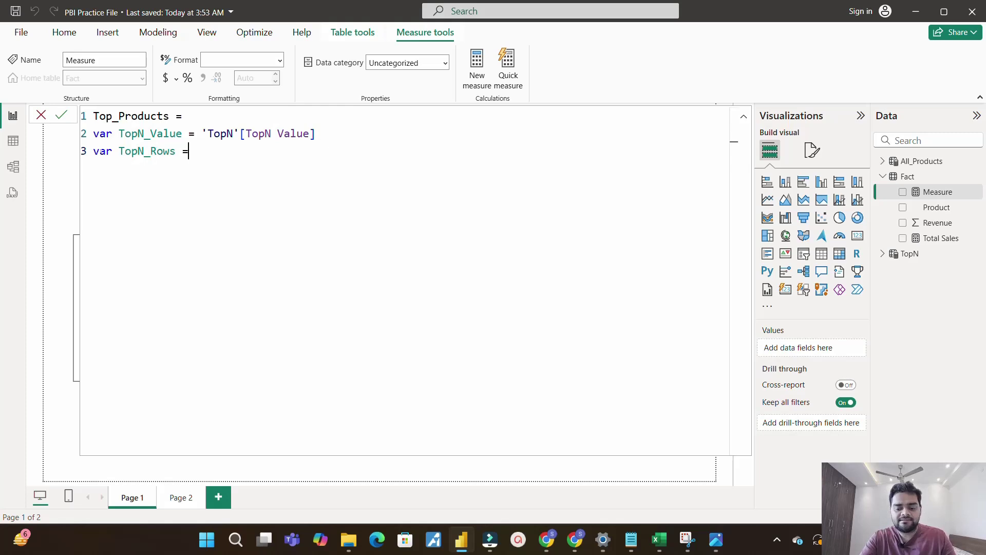
text( topn)
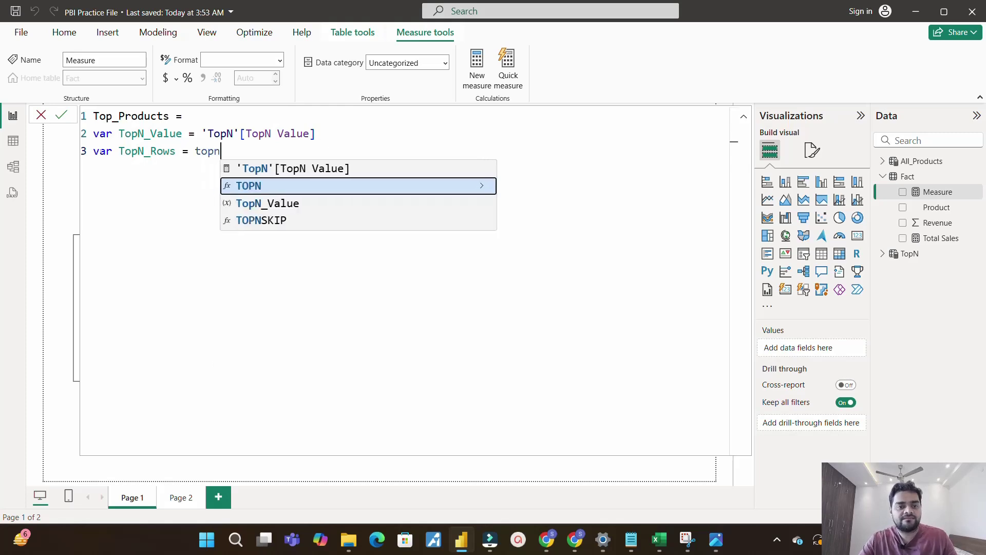
key(Tab)
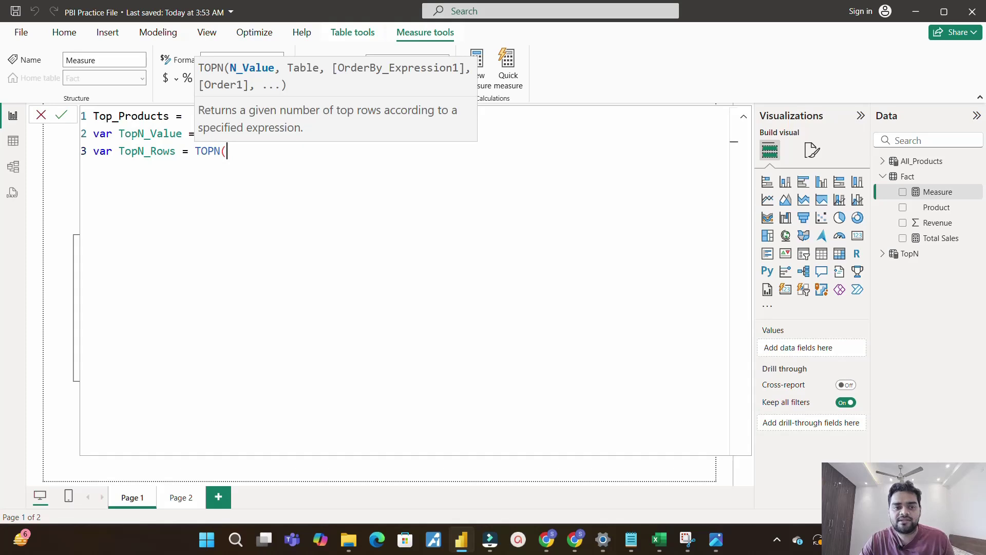
drag(119, 134, 182, 133)
click(226, 151)
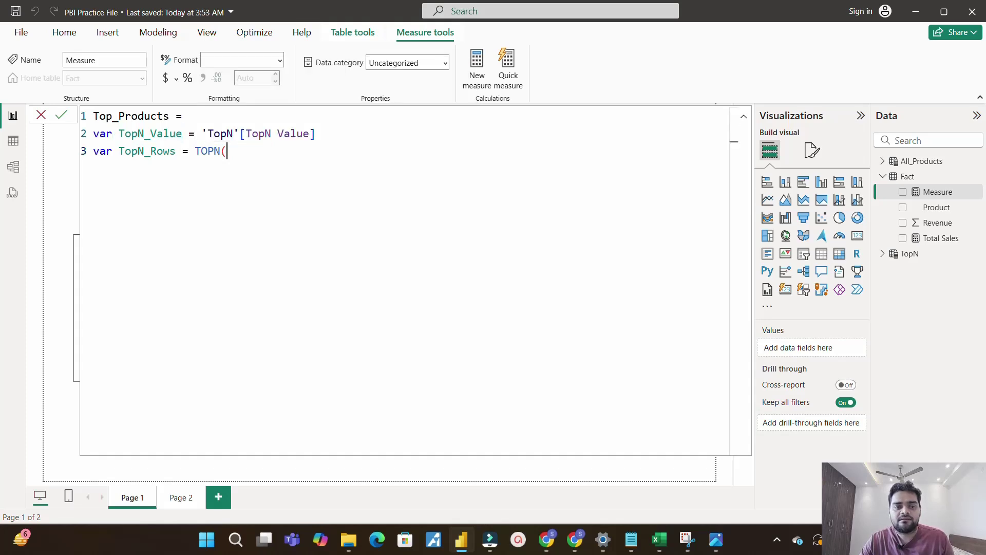
text(top)
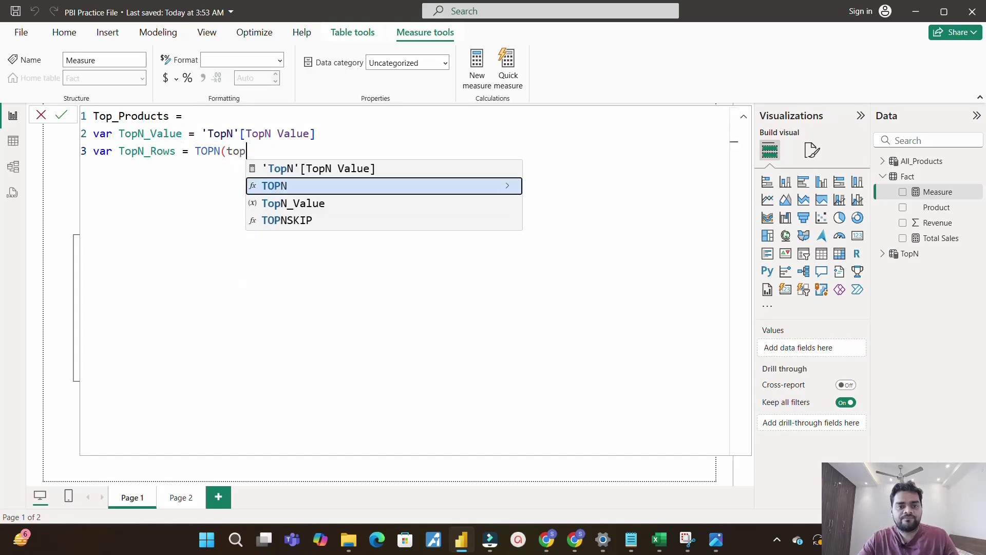
click(276, 203)
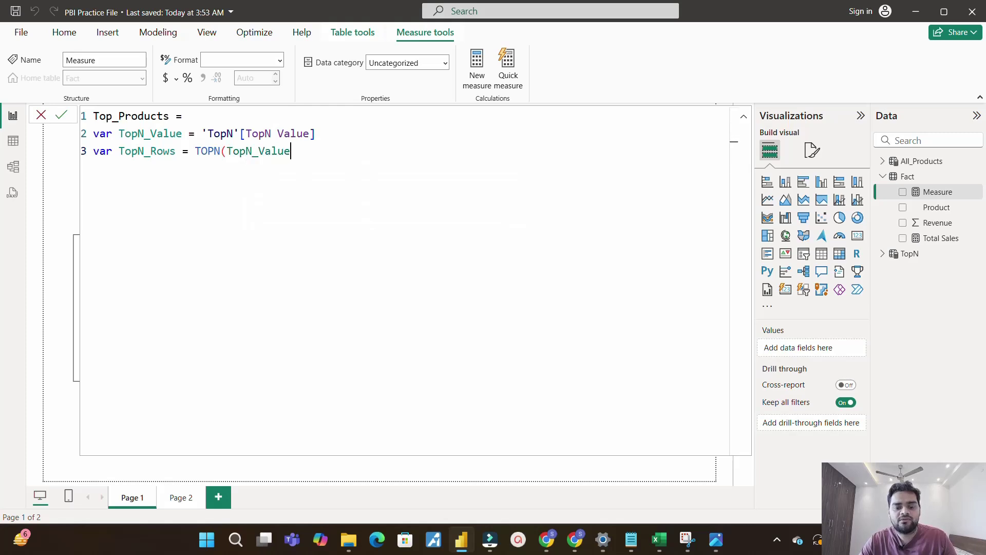
text(,)
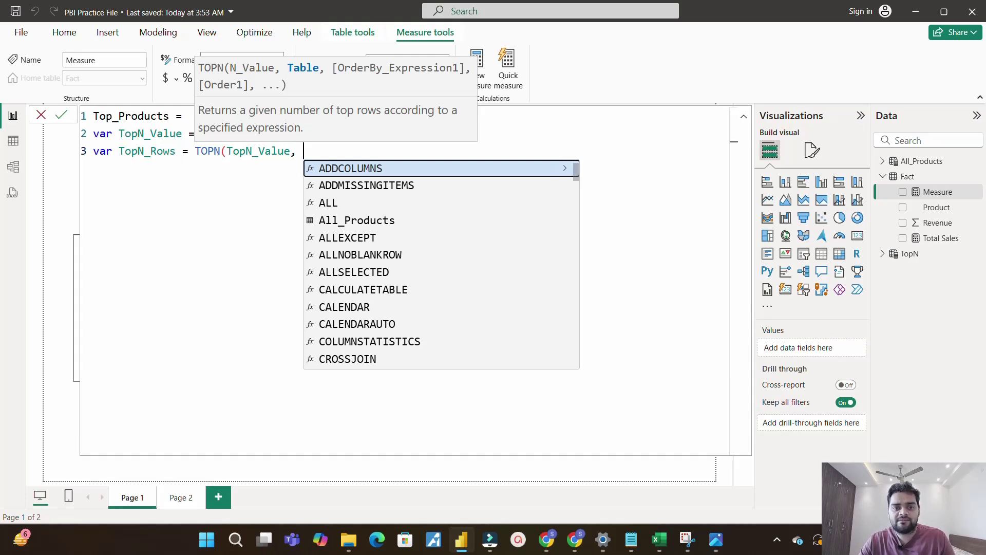
Give TOPN the table argument ALL(All_Products).
text(all)
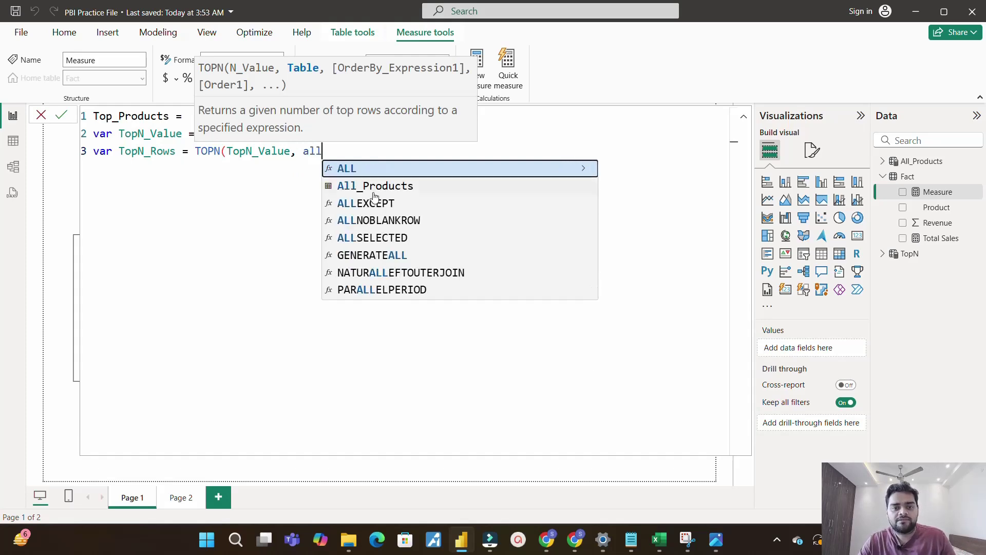
click(372, 191)
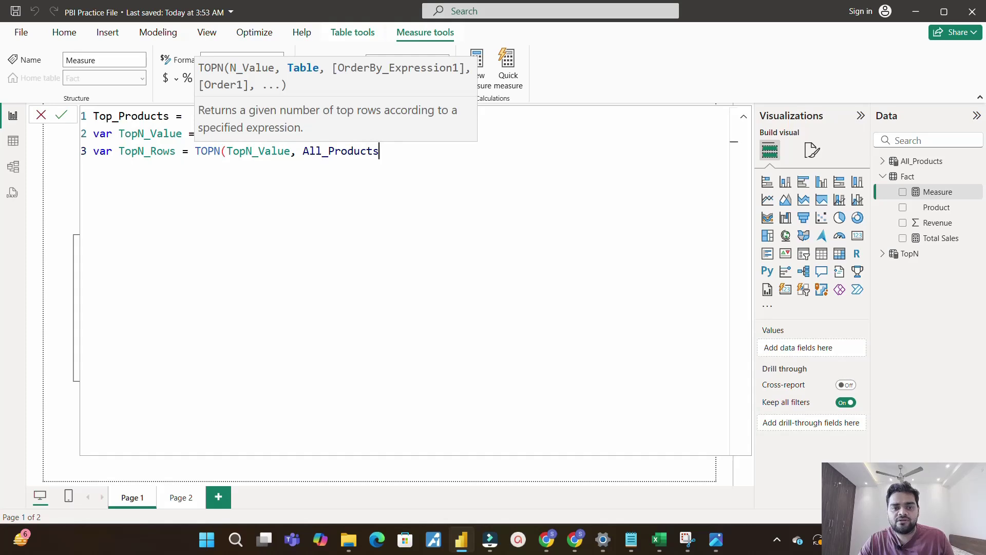
click(302, 151)
text(a)
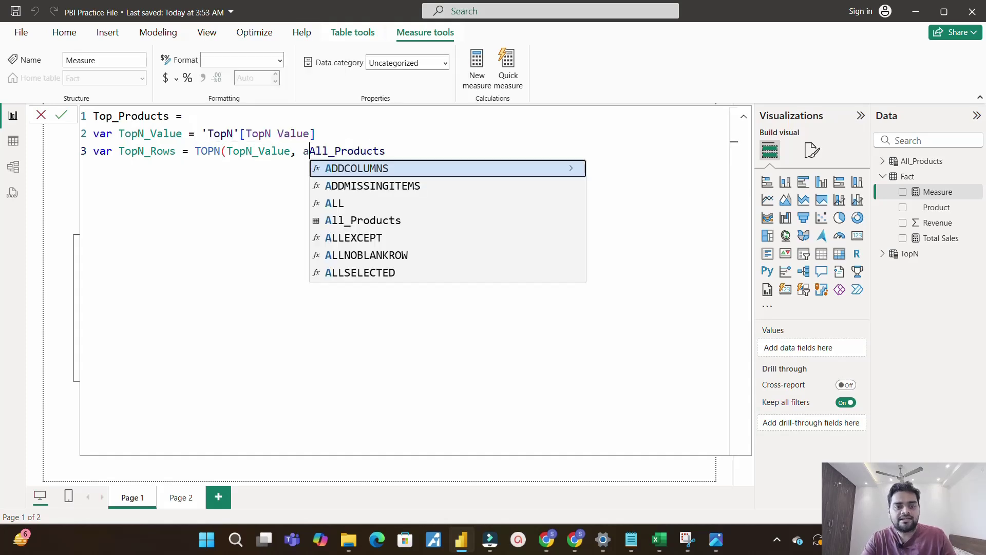
text(ll()
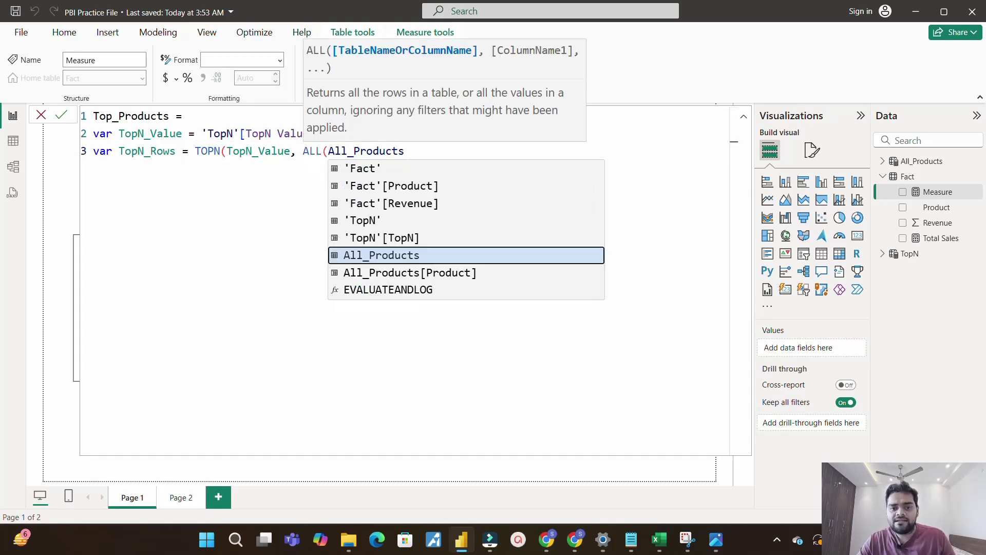
key(Escape)
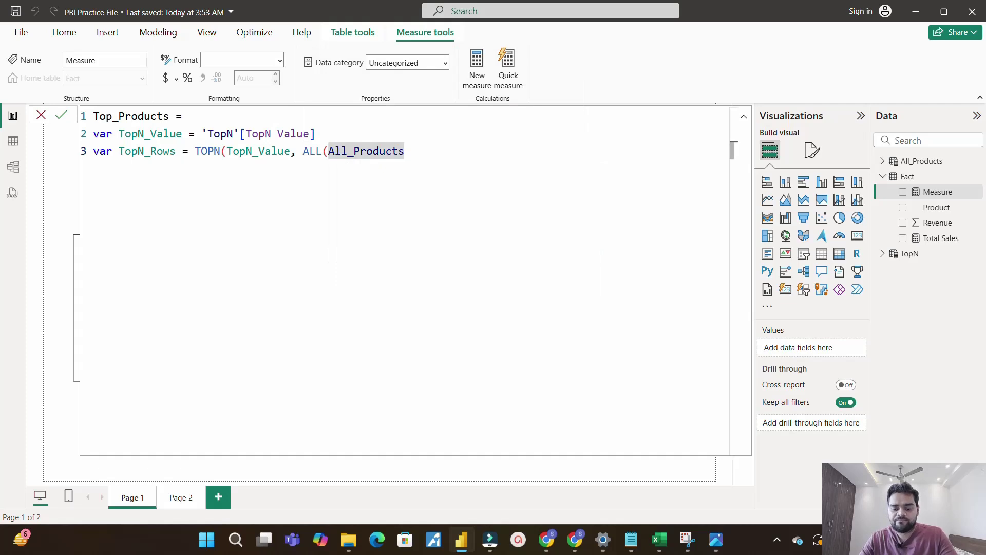
text(),)
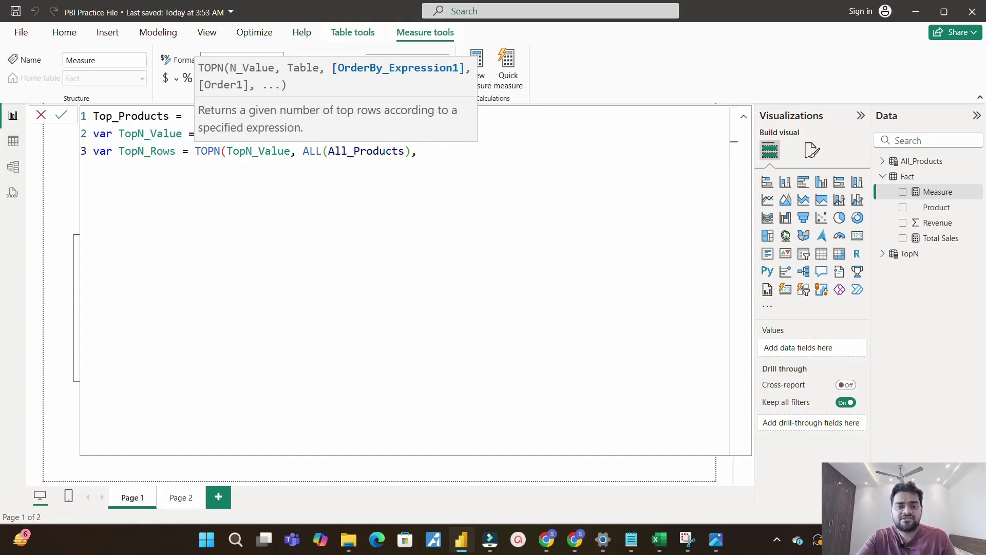
Use [Total Sales] as the ordering expression of TOPN and close the function.
text([)
click(460, 204)
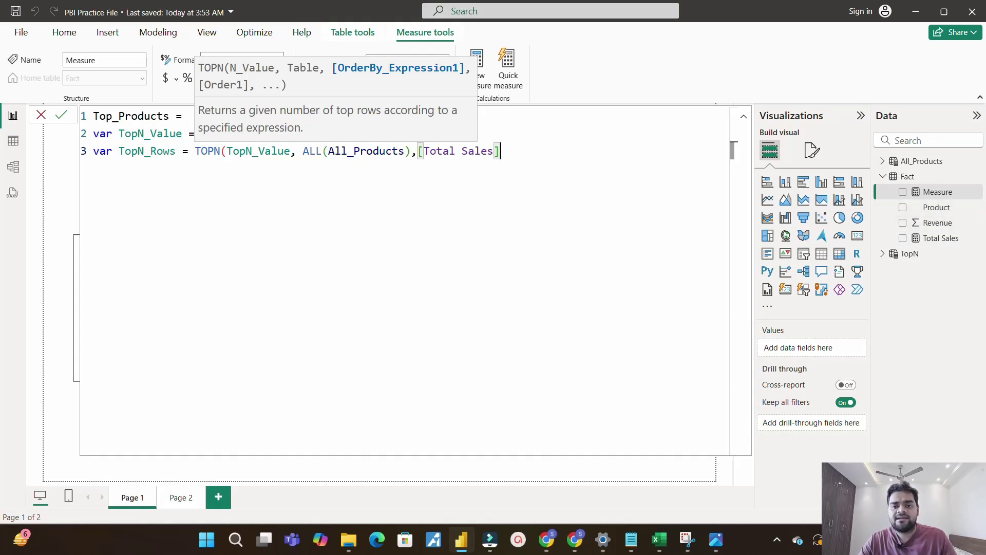
text())
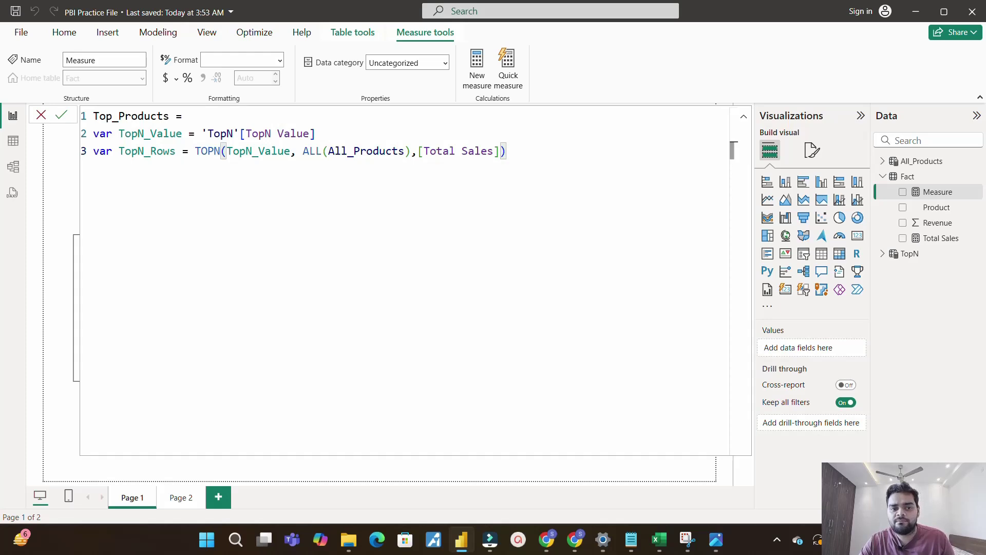
Declare a third variable named TopN_Sales on a new line below TopN_Rows.
key(shift+Return)
text(var )
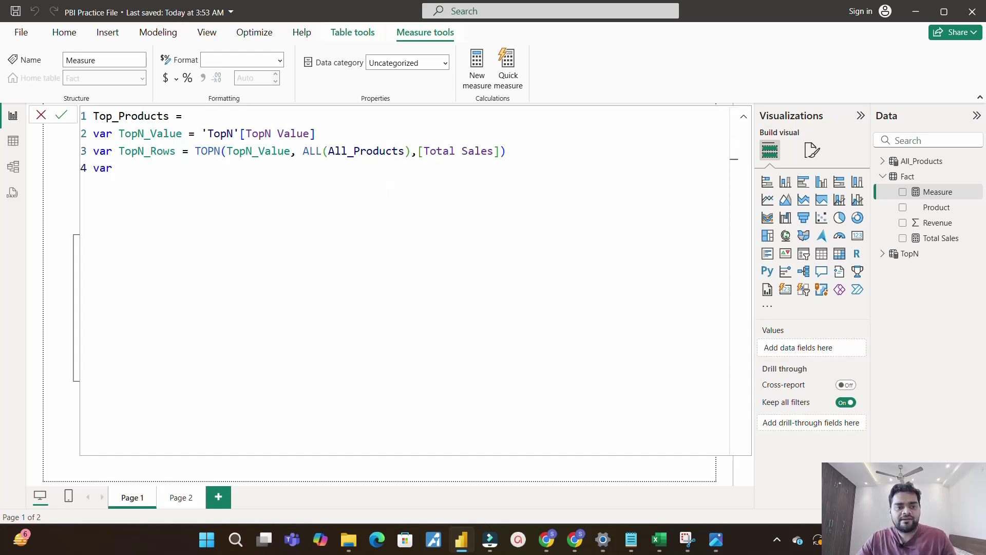
text(Topn)
key(BackSpace)
text(N_Sales =)
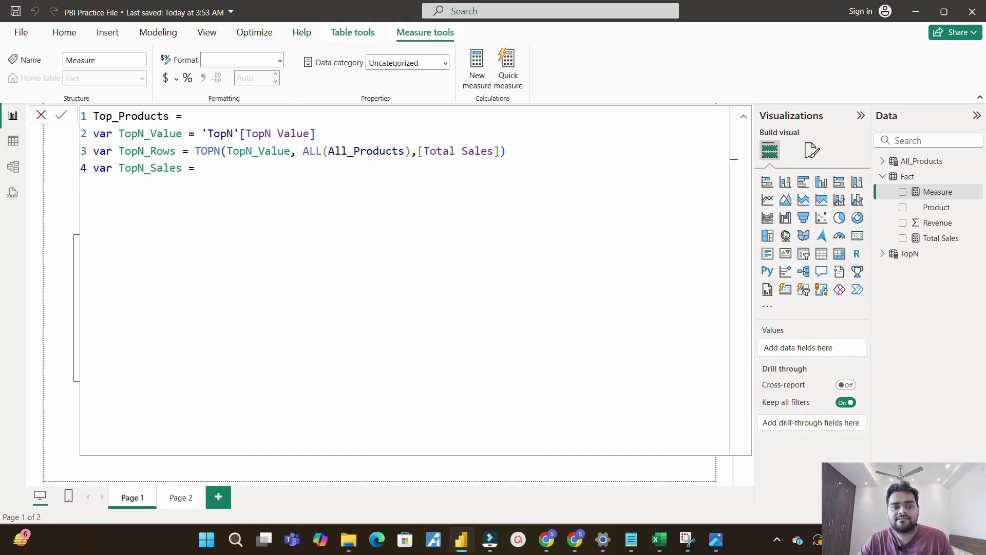
drag(137, 134, 182, 168)
click(132, 168)
click(201, 168)
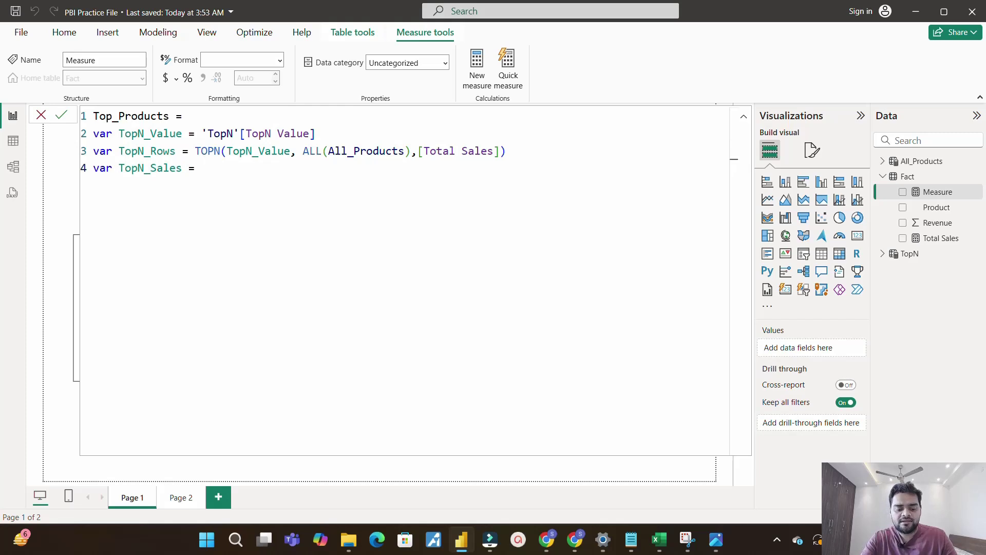
Begin the TopN_Sales expression with CALCULATE, using [Total Sales] as the expression to evaluate.
text(cal)
key(Tab)
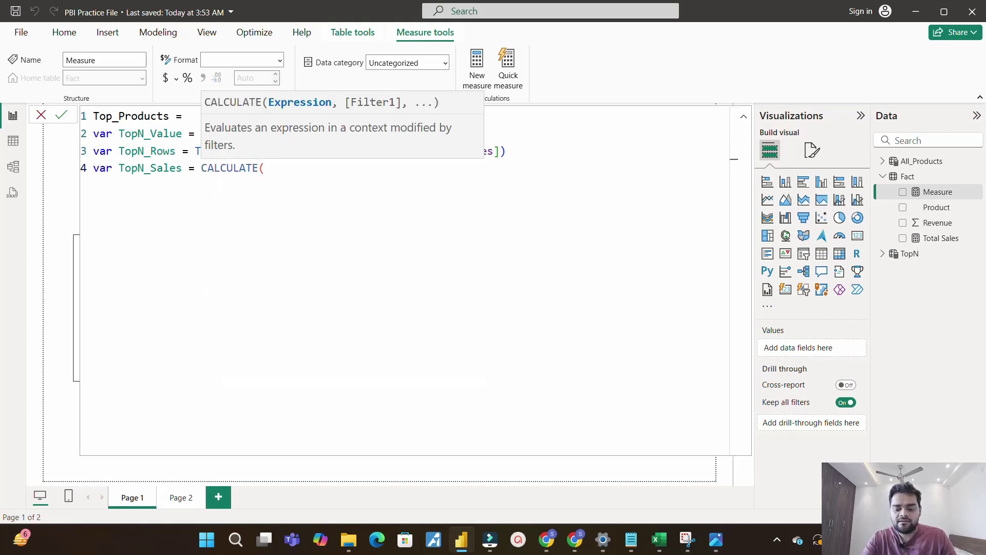
text([)
key(Down)
key(Tab)
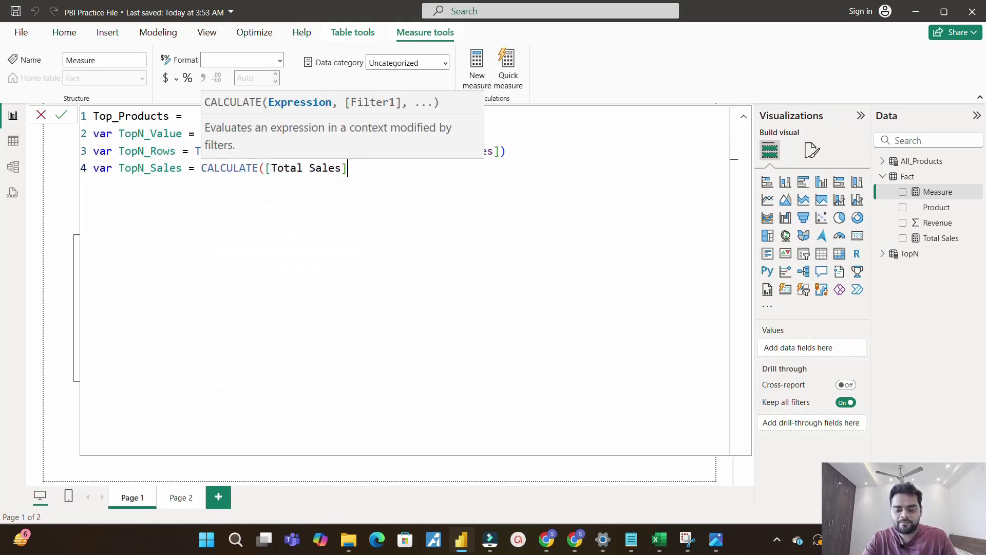
text(, )
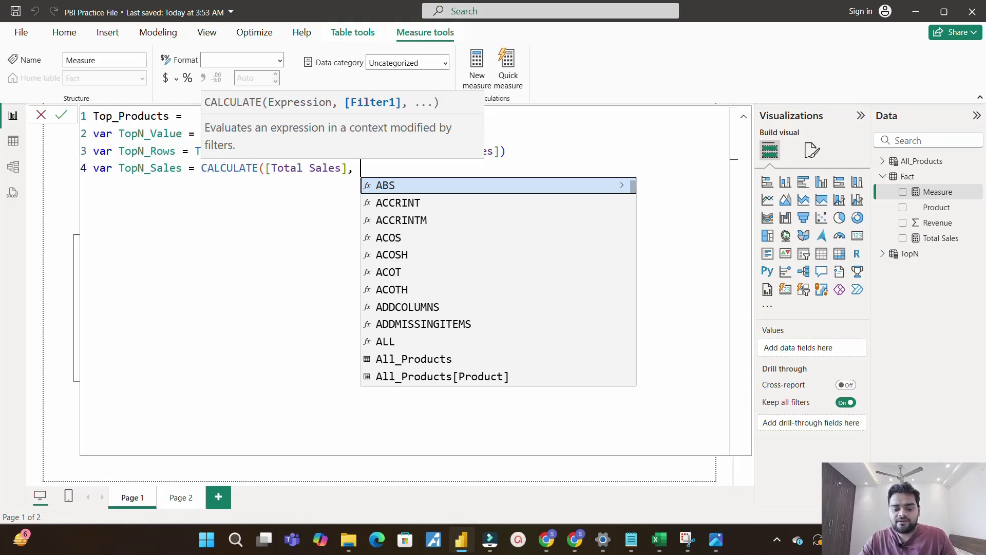
Add KEEPFILTERS(TopN_Rows) as the filter of the TopN_Sales CALCULATE and close both functions.
text(kee)
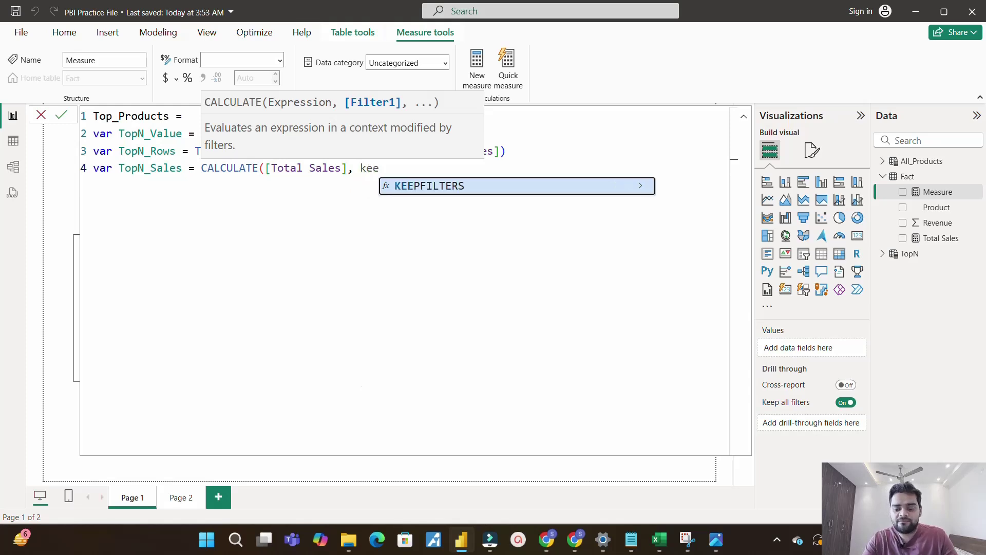
key(Tab)
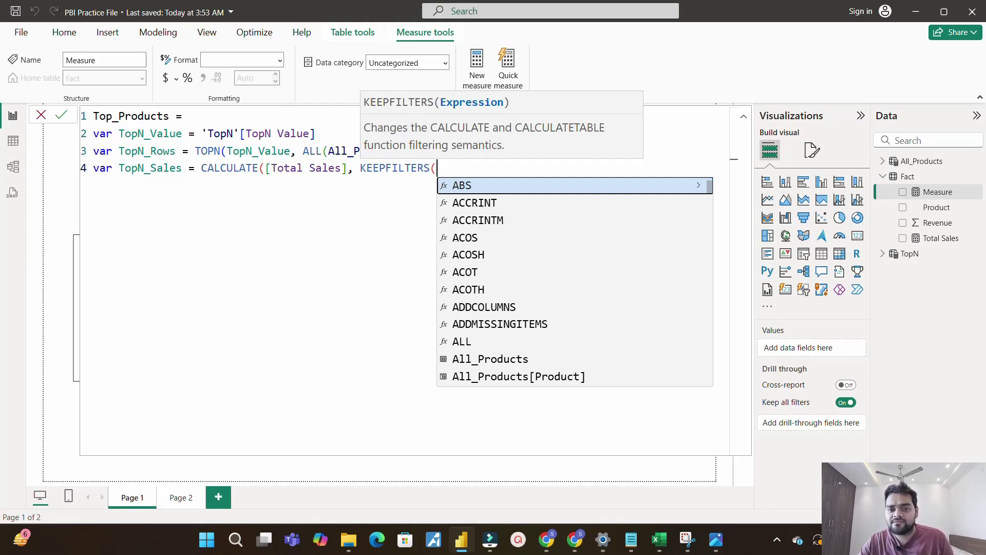
text(top)
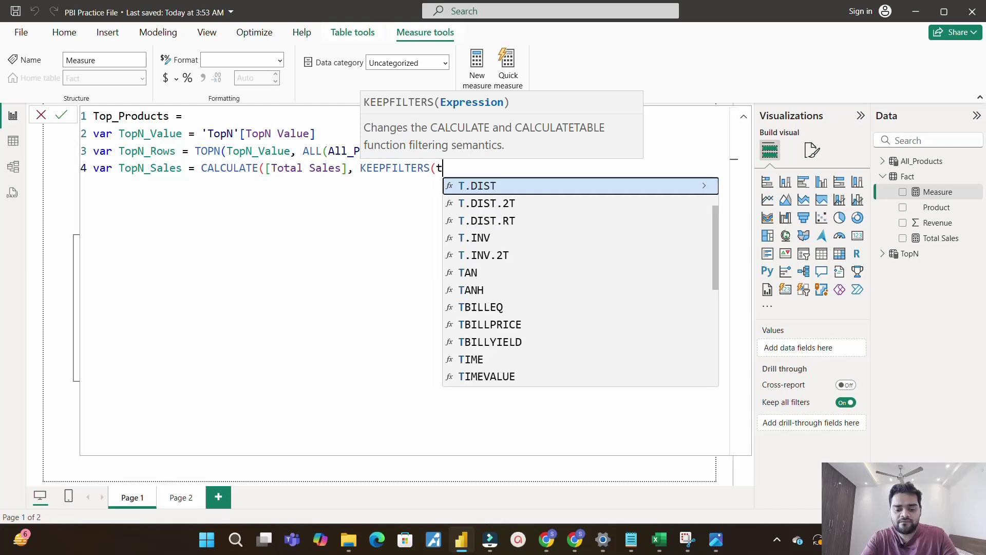
click(483, 256)
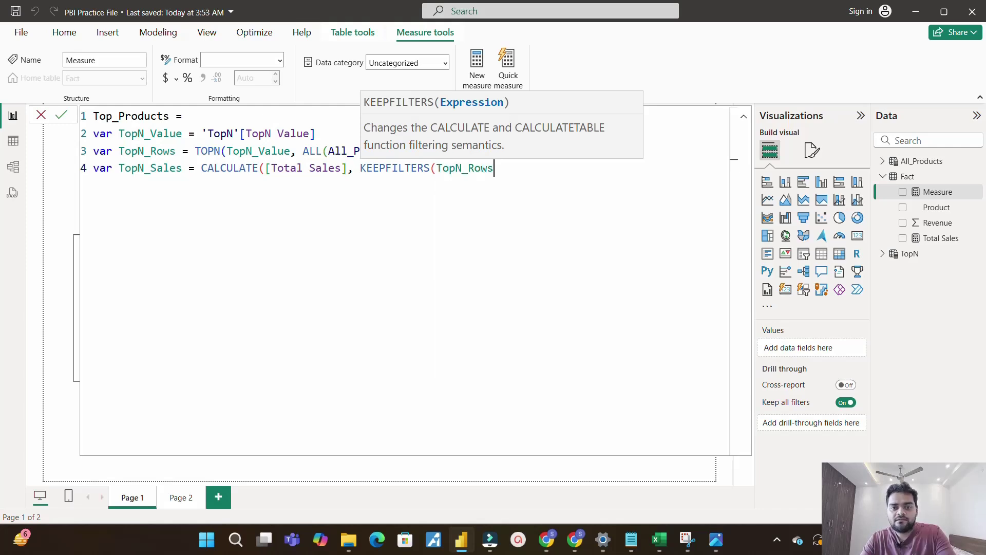
text())
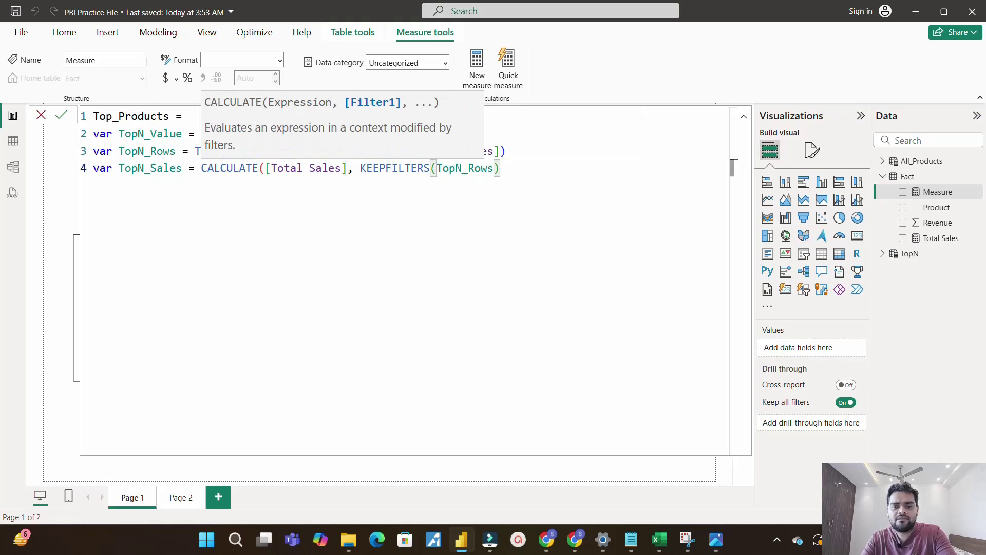
text())
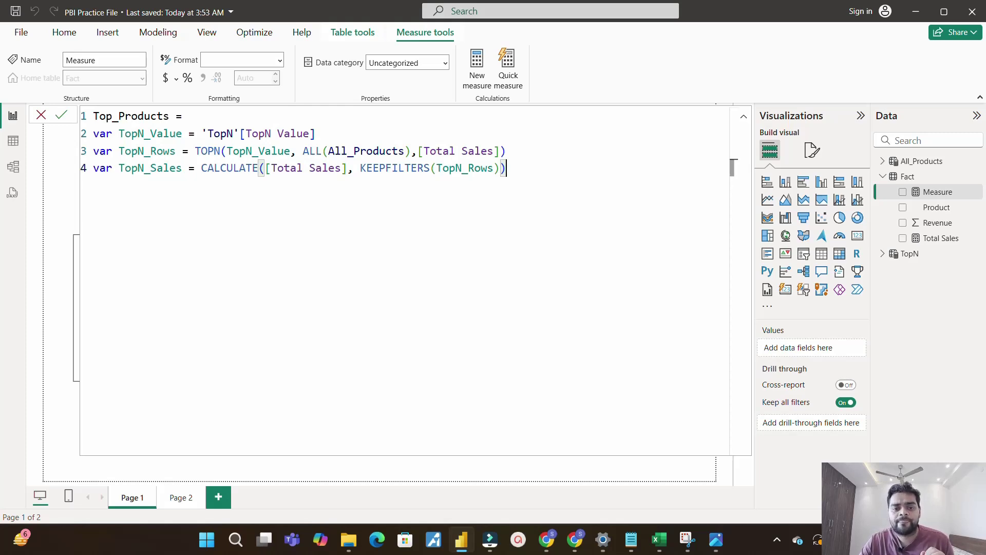
Declare a variable named Other_Sales on a new line, starting its expression with CALCULATE of [Total Sales].
key(Return)
text(var )
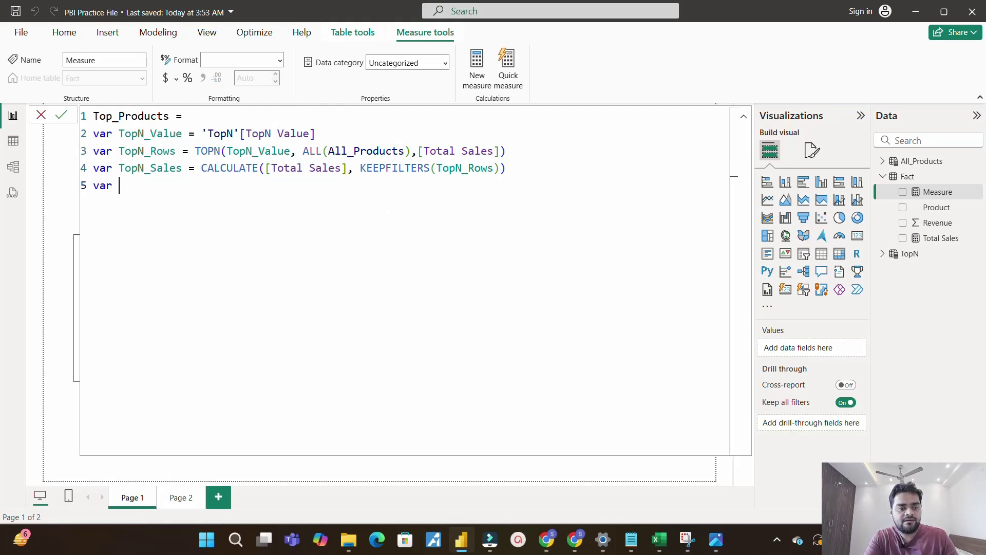
text(Other_Sales =)
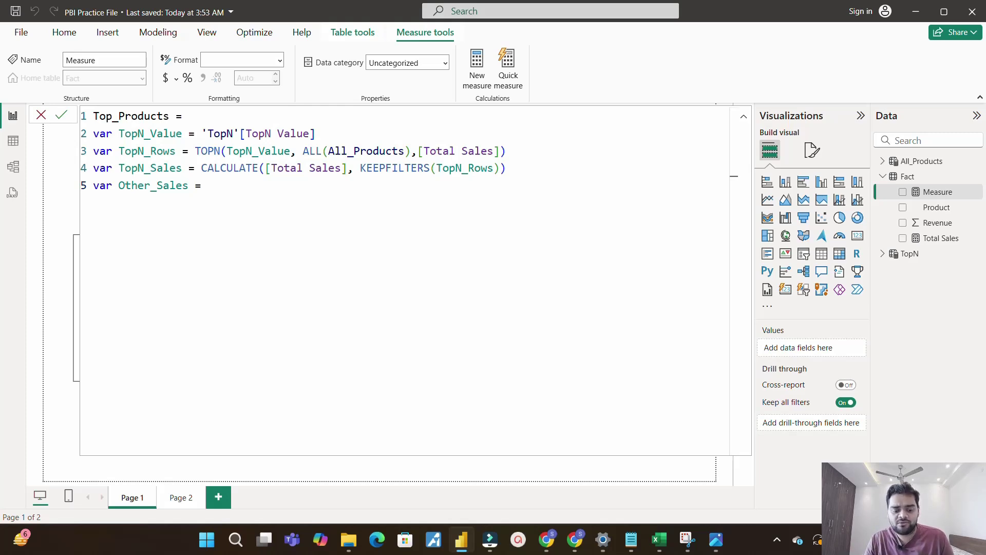
text(cal)
key(Tab)
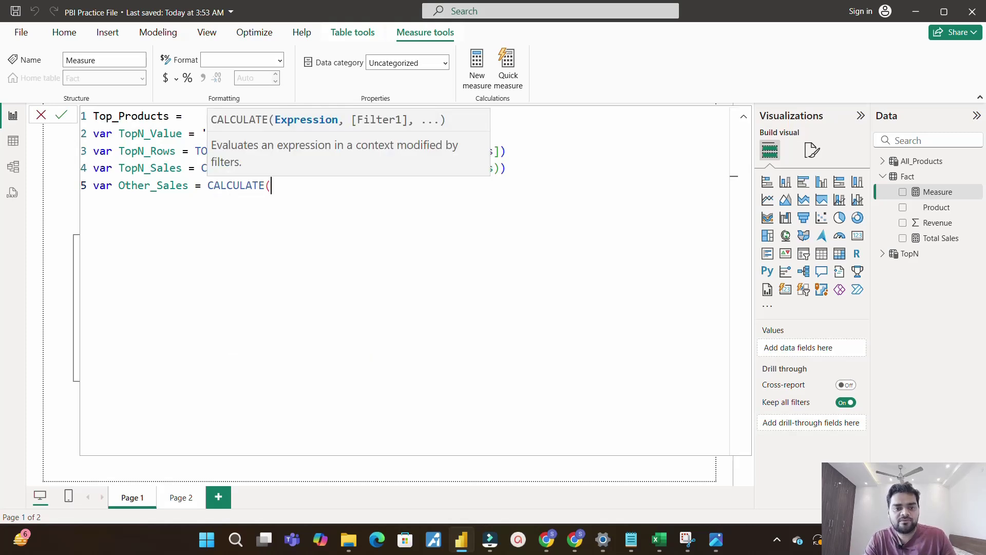
text([)
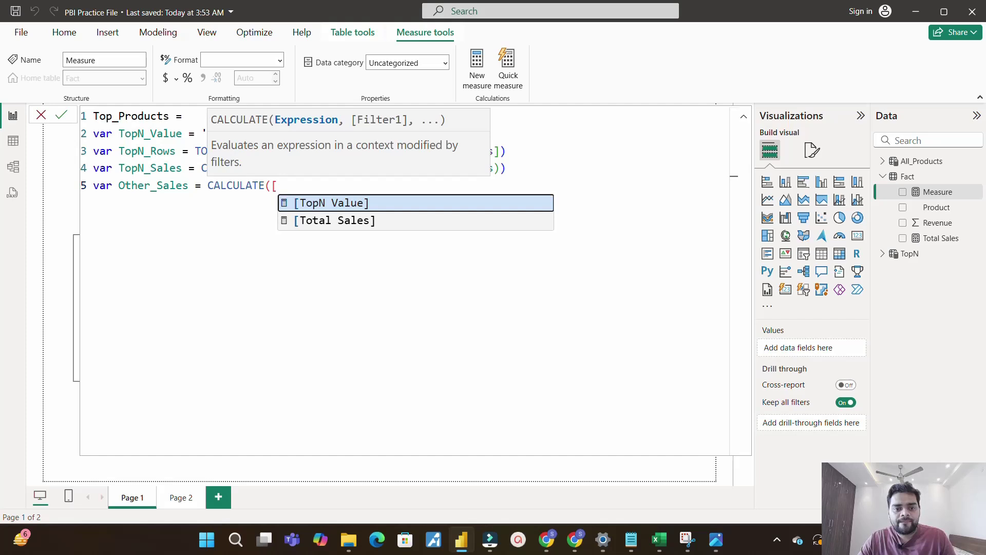
click(375, 221)
Add ALL(All_Products) as the filter of the Other_Sales CALCULATE and close both functions.
text(, all)
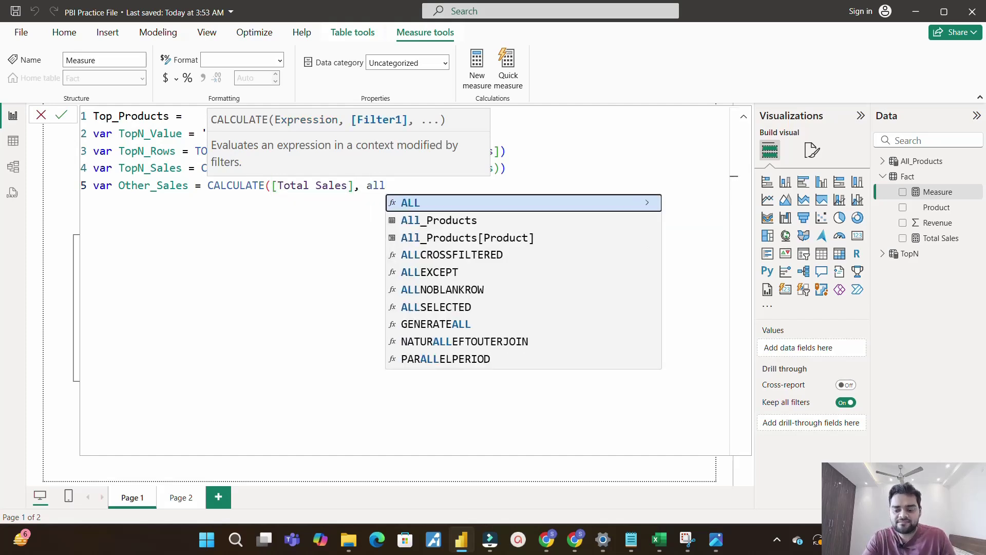
key(Tab)
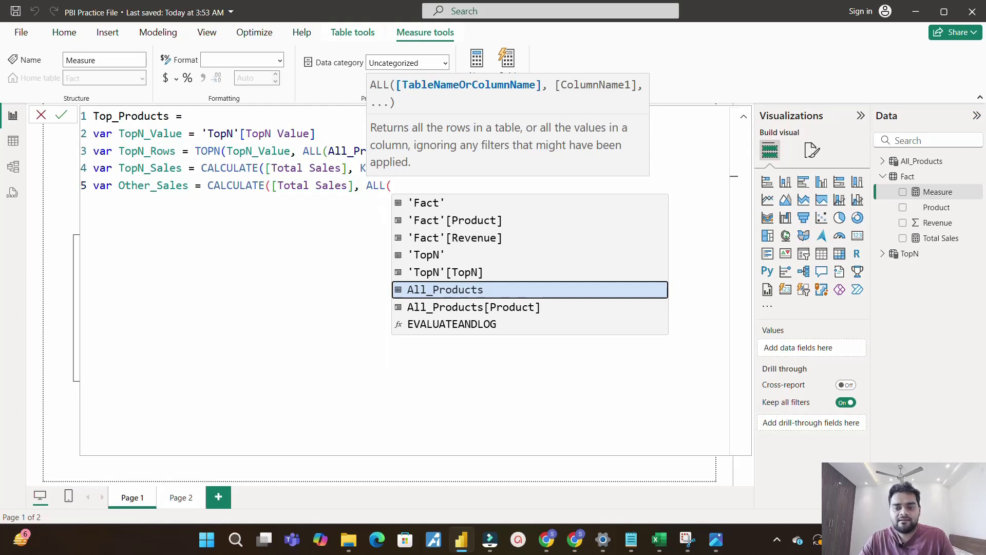
text(all)
key(Tab)
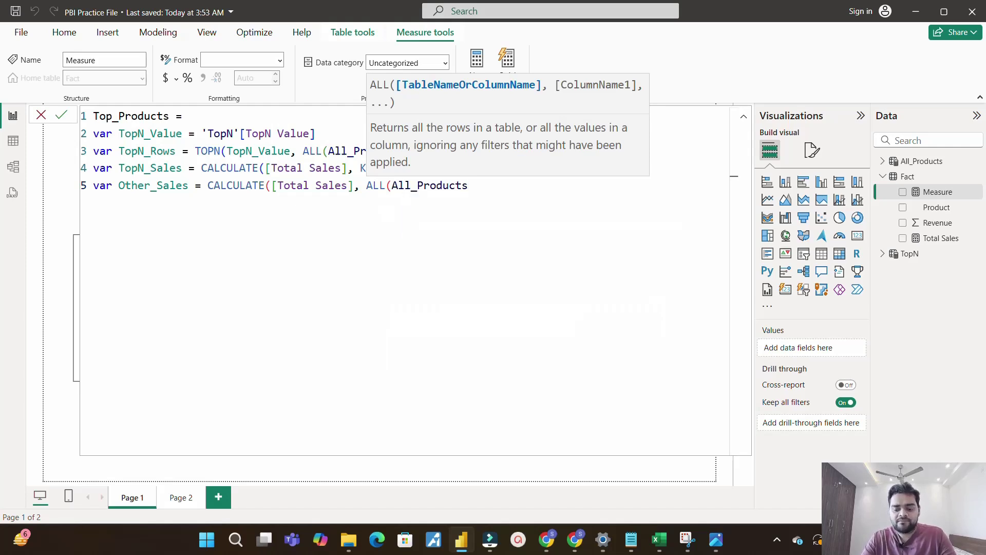
text()))
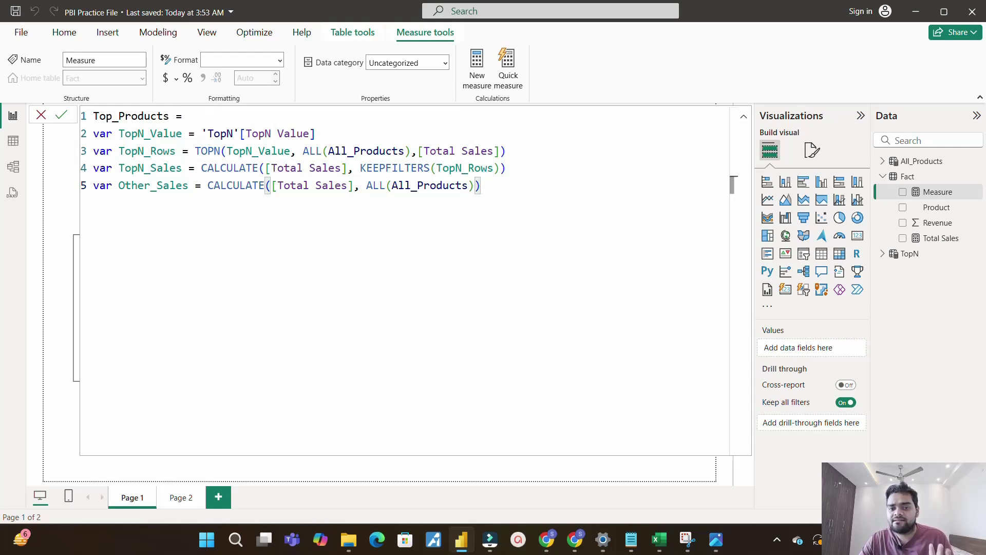
key(ctrl+shift+Left)
key(ctrl+shift+Left)
key(ctrl+shift+Left)
key(ctrl+shift+Left)
key(ctrl+shift+Left)
key(ctrl+shift+Left)
key(ctrl+shift+Left)
key(ctrl+shift+Left)
key(End)
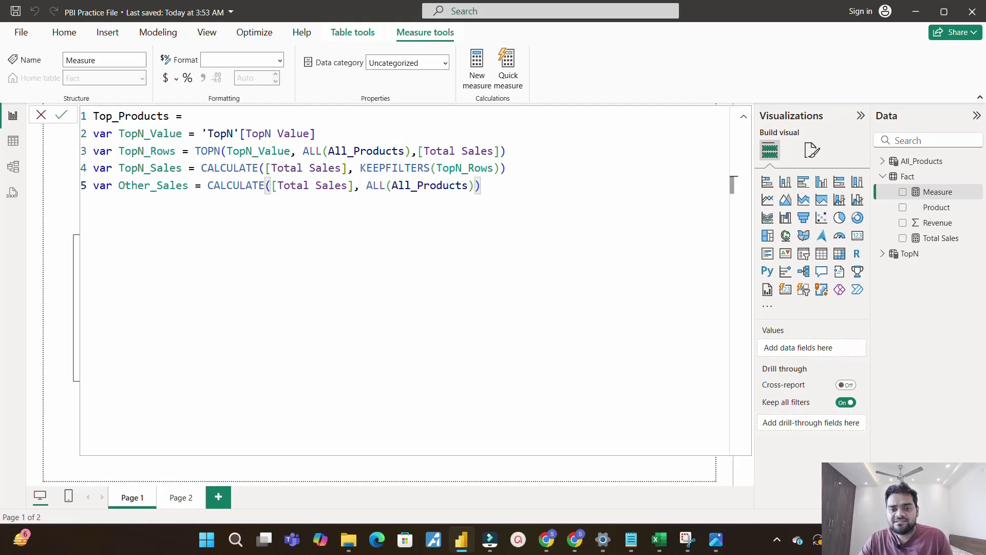
Extend Other_Sales with a minus sign and a second CALCULATE that evaluates [Total Sales].
text(-)
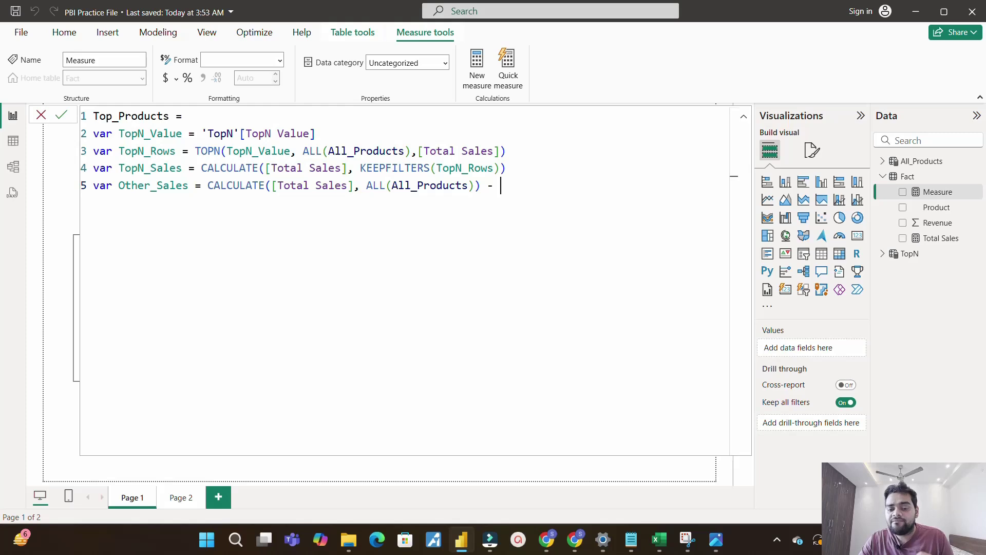
drag(120, 168, 176, 168)
click(501, 184)
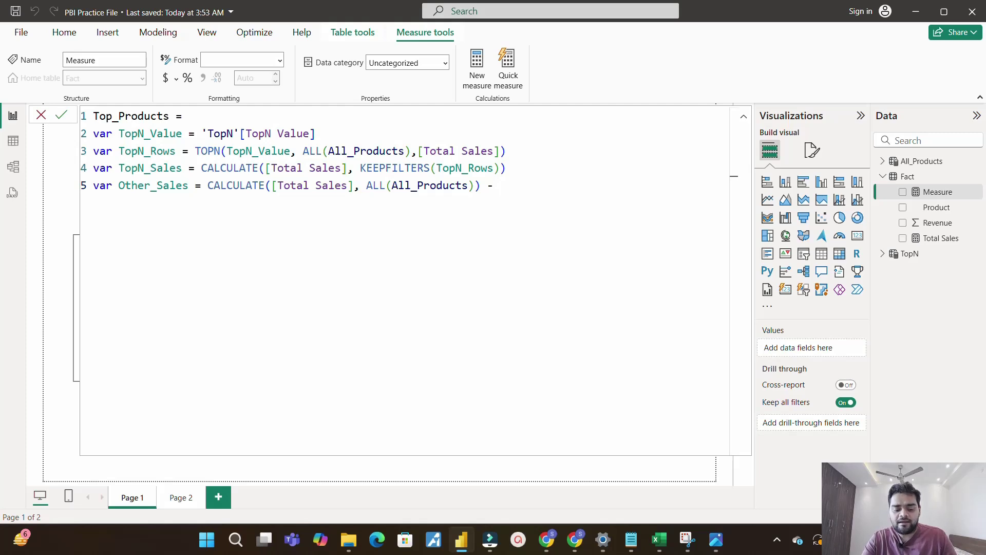
text(cal)
key(Tab)
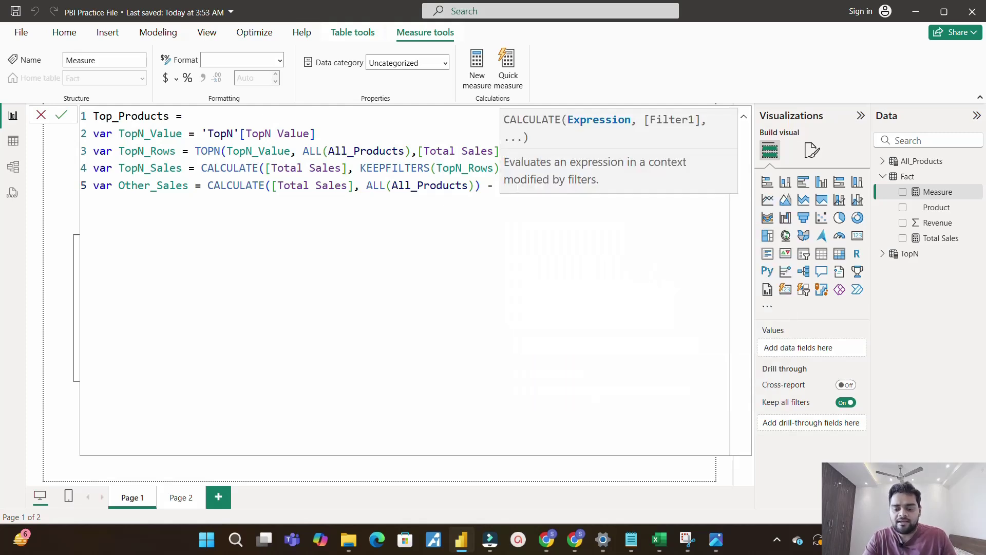
text([)
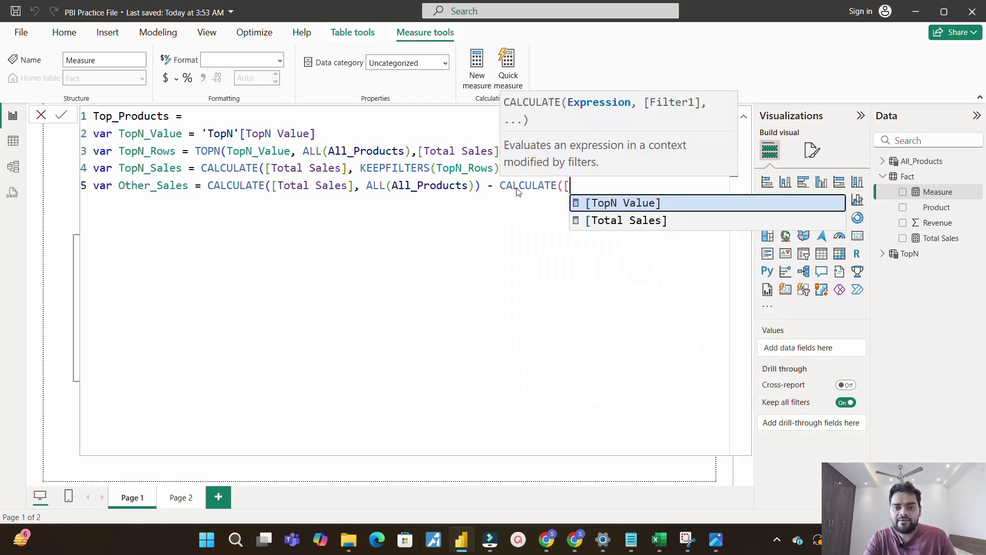
click(598, 221)
text(,)
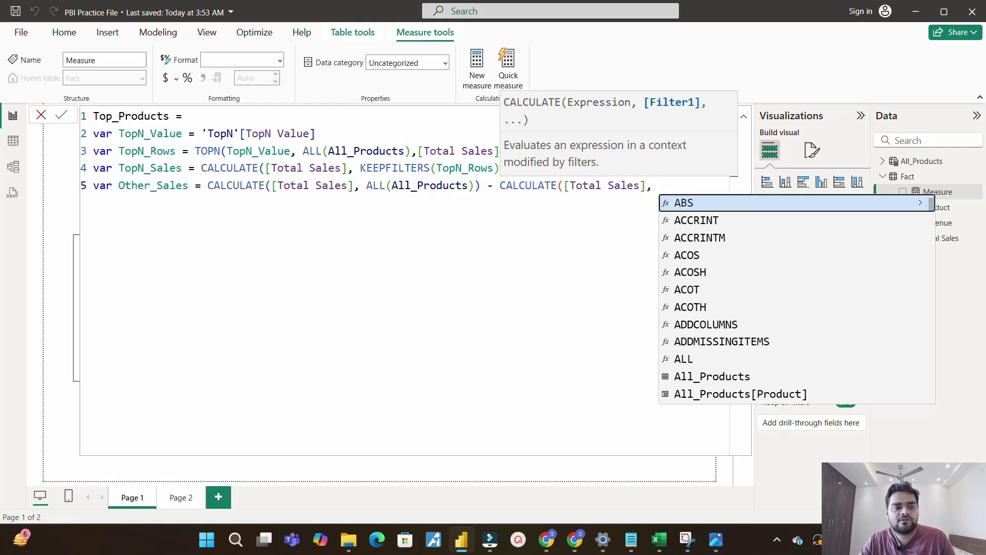
Use TopN_Rows as the filter of the subtracted CALCULATE and close the function.
drag(176, 151, 125, 151)
click(659, 185)
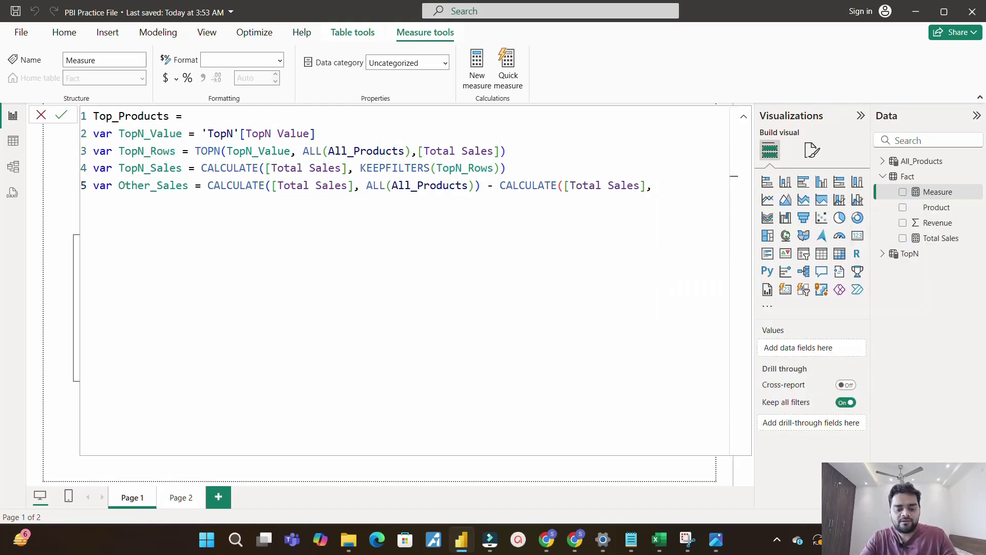
text(top)
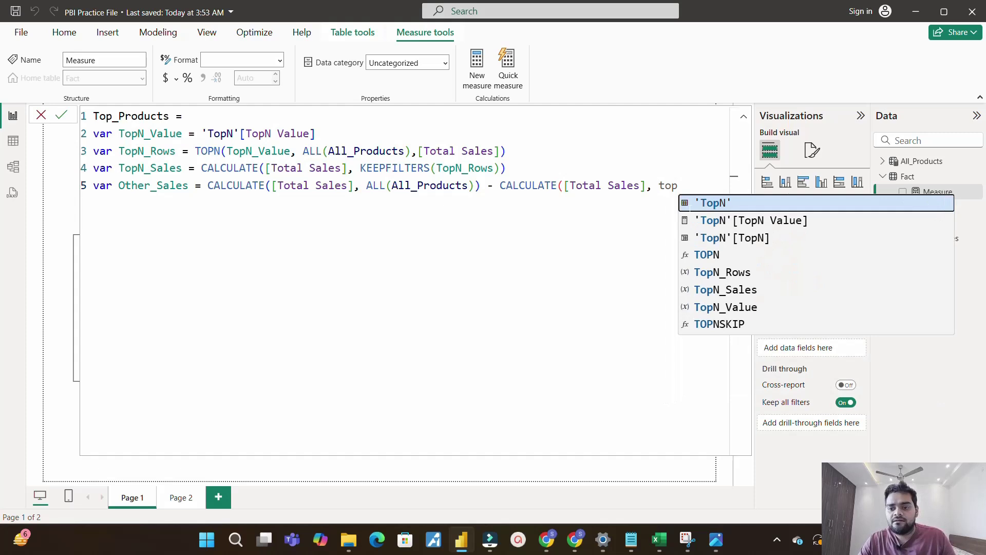
click(722, 272)
text())
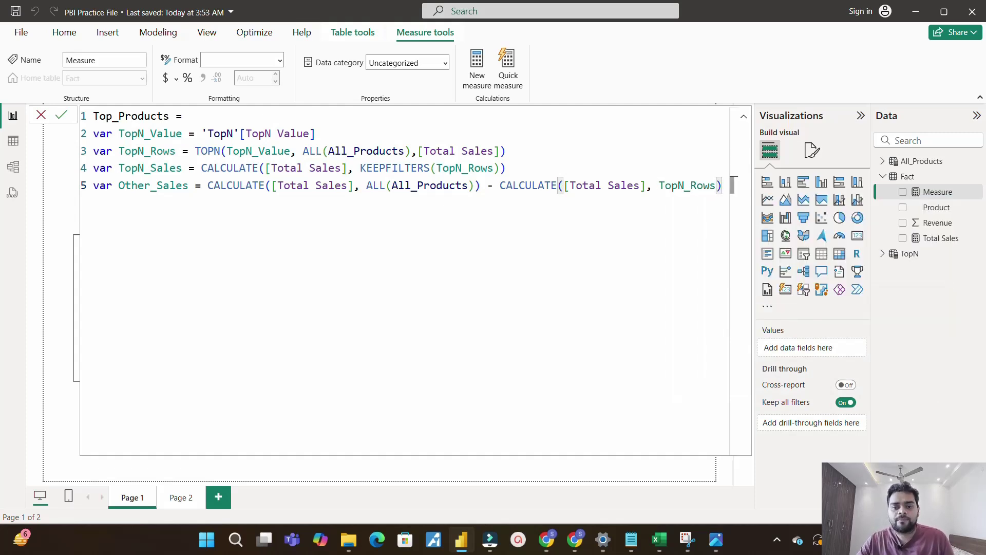
Add a RETURN statement below the Other_Sales variable, followed by a blank line.
drag(201, 185, 723, 185)
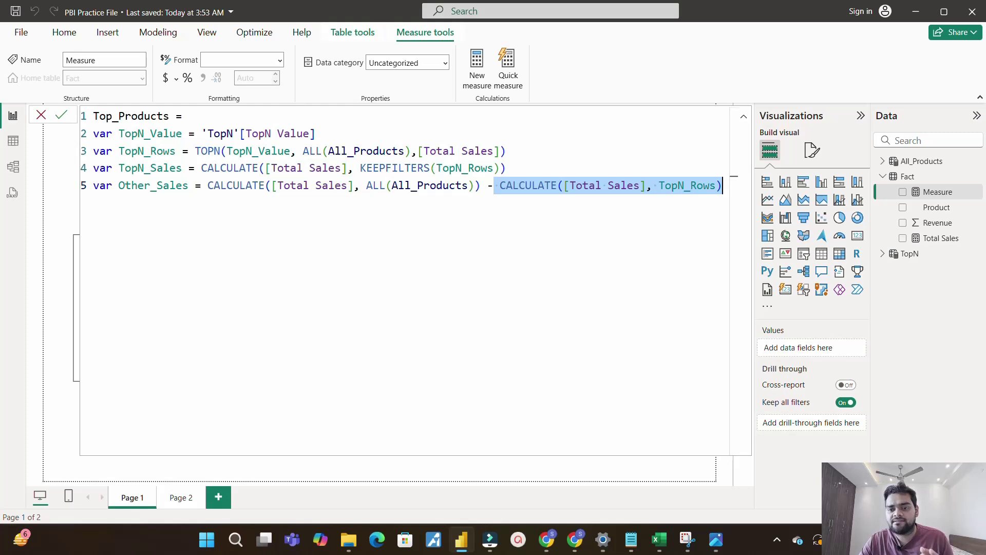
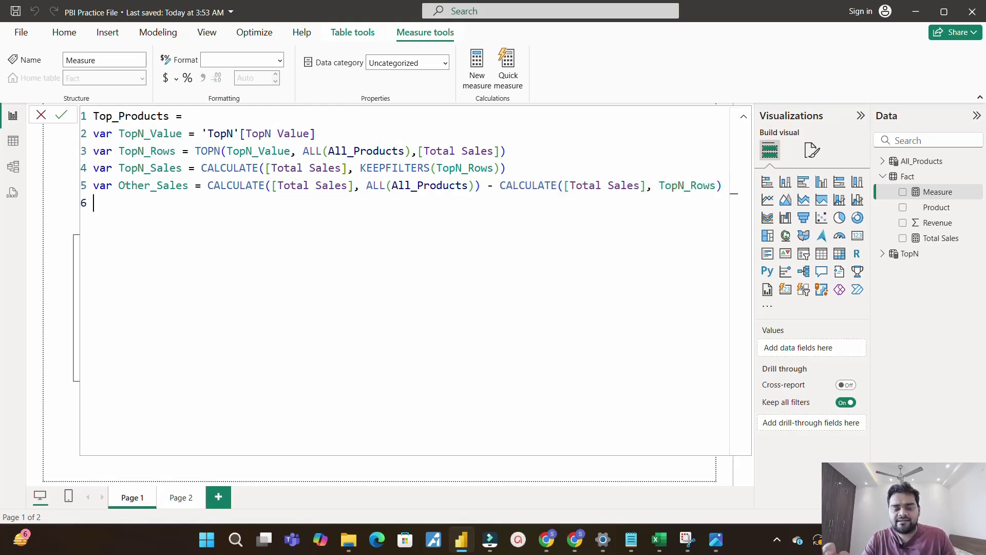
text(ret)
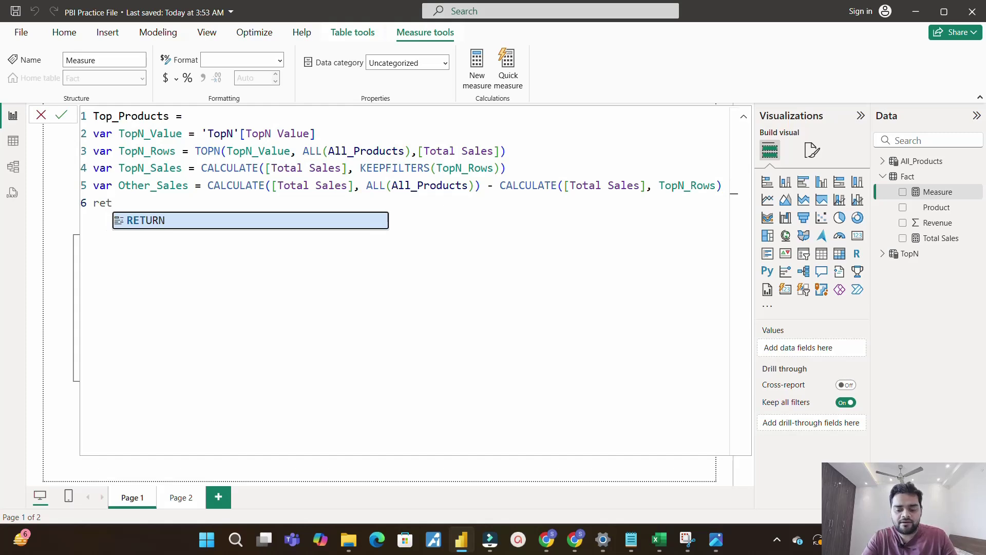
key(Tab)
key(Return)
key(Return)
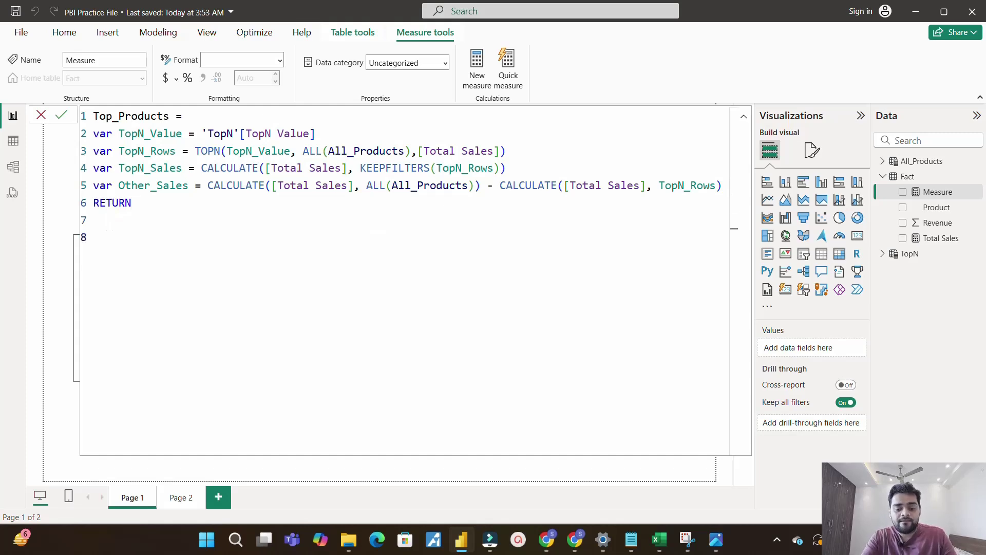
Begin the returned expression with an IF function whose logical test starts with SELECTEDVALUE.
text(if)
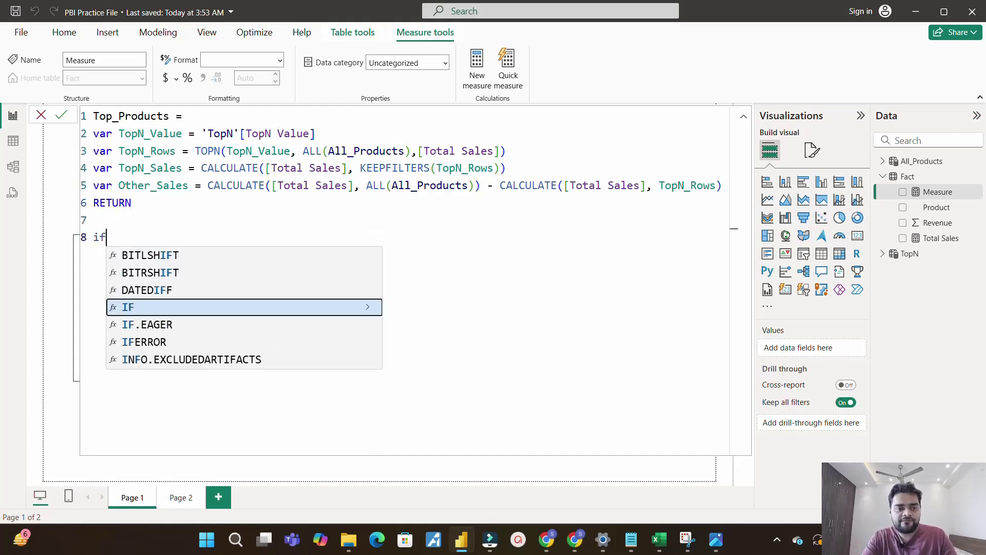
key(Tab)
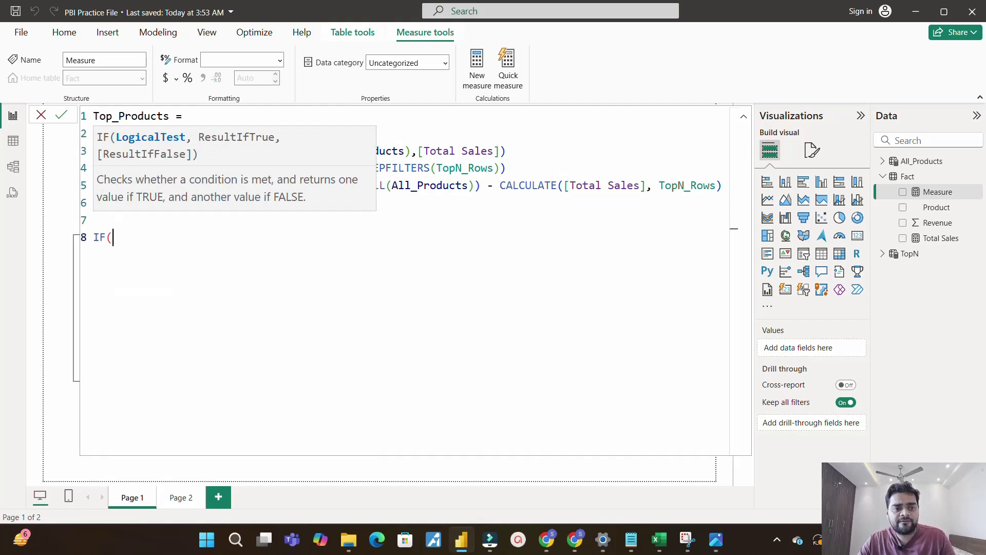
text(sele)
key(Down)
key(Down)
key(Down)
key(Down)
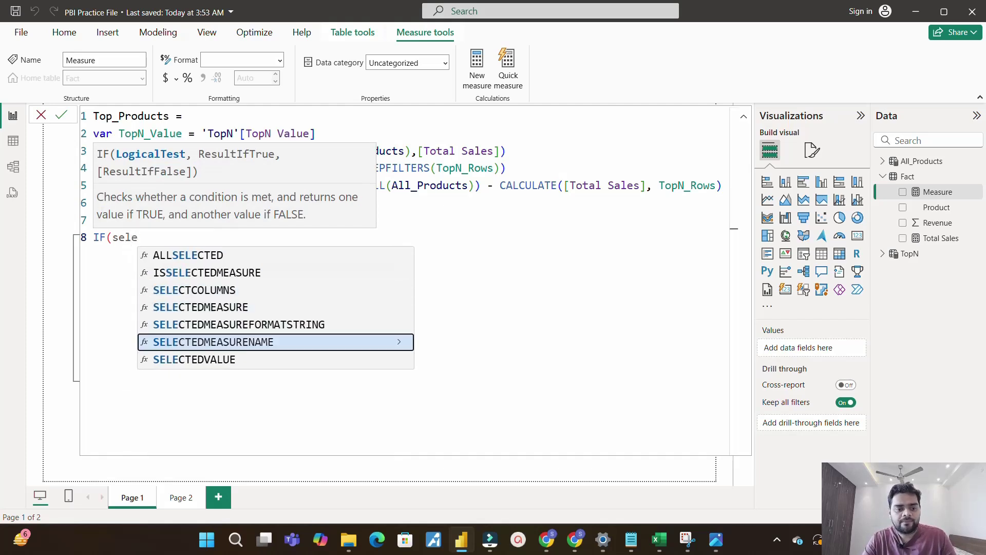
key(Tab)
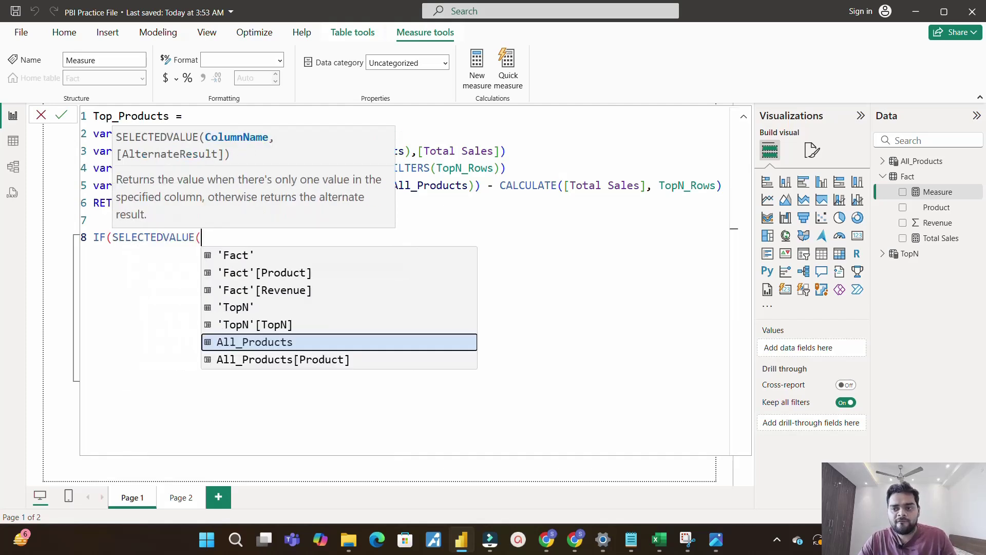
Complete the IF test by comparing the selected All_Products[Product] value with "Others".
text(all)
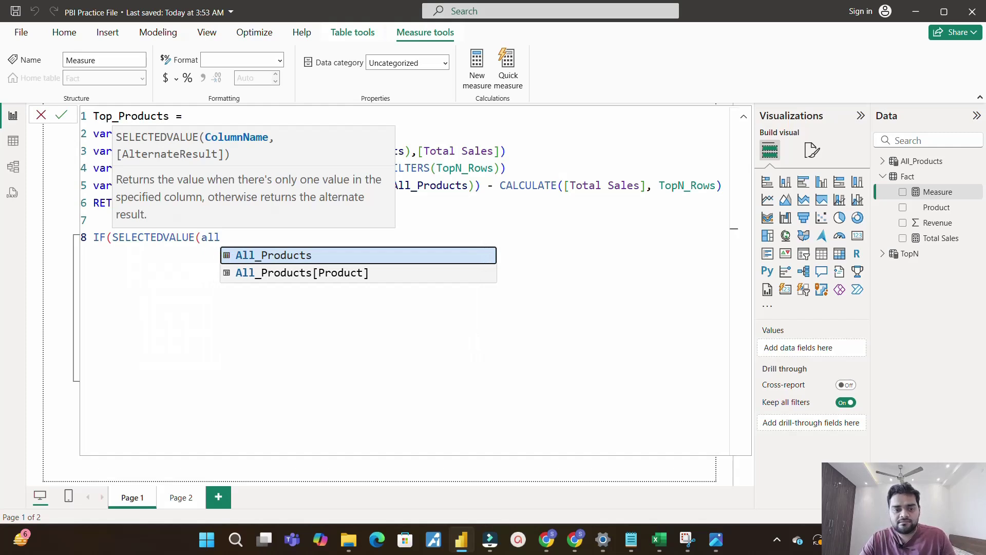
key(Down)
key(Tab)
text() = )
text(")
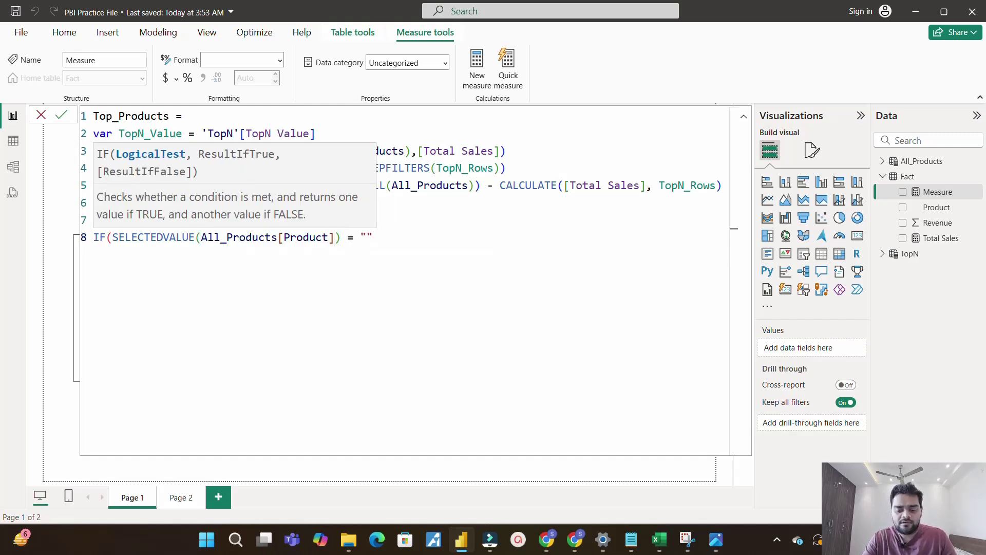
text(Others", )
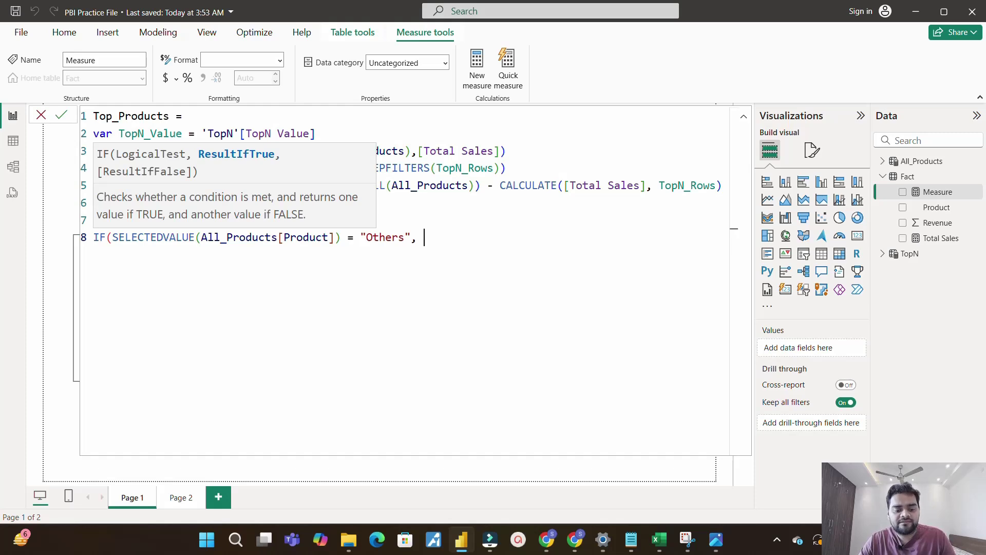
Finish the IF function to return Other_Sales when true and TopN_Sales otherwise, and close it.
text(oth)
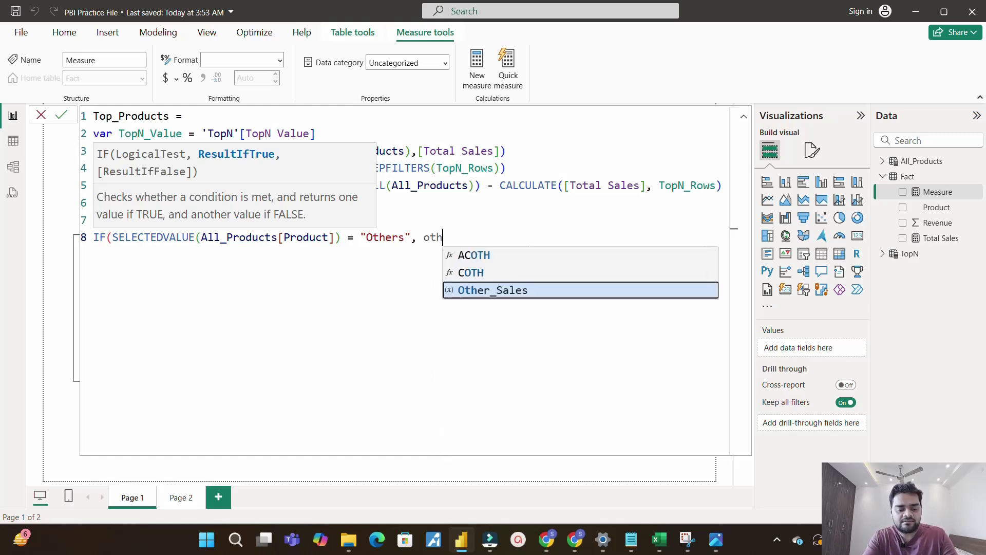
click(508, 291)
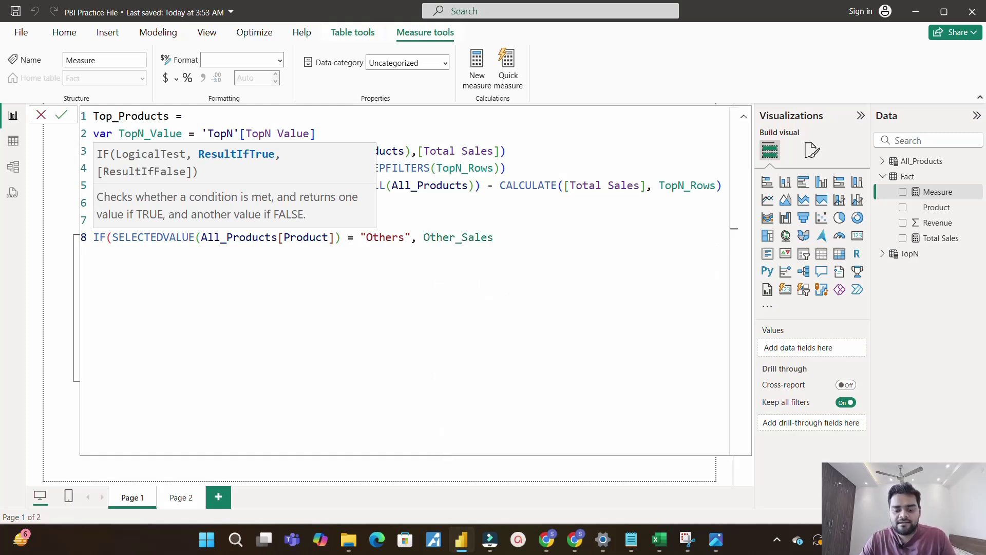
text(,)
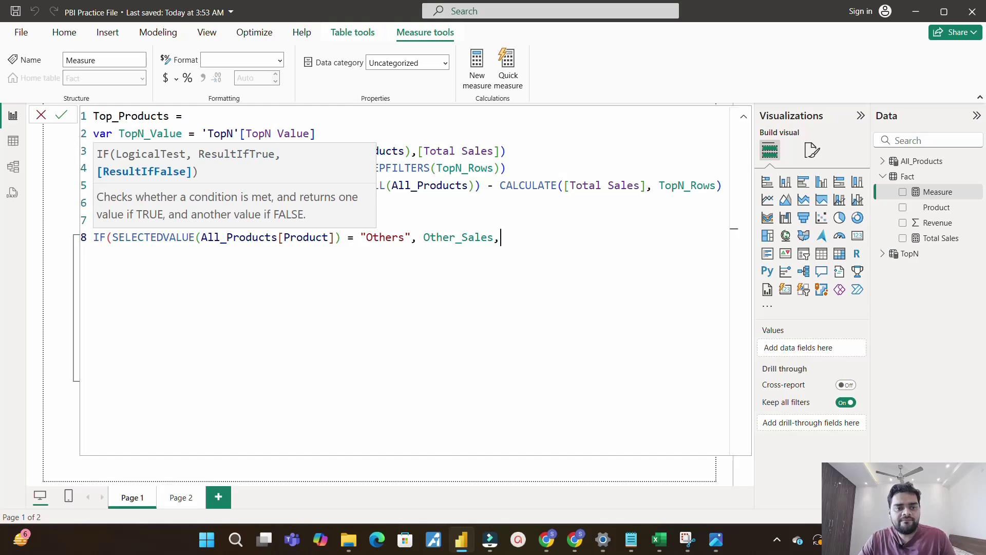
text( top)
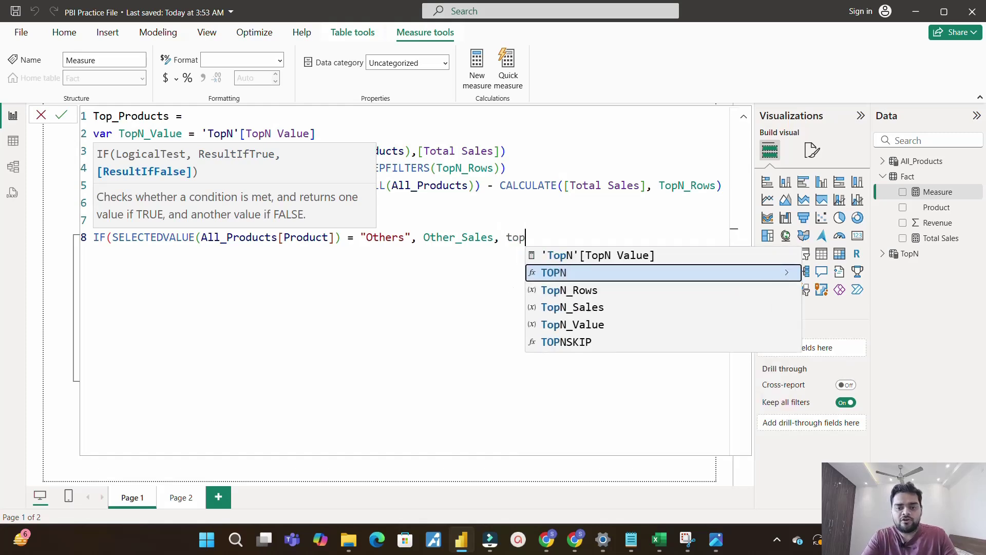
click(565, 308)
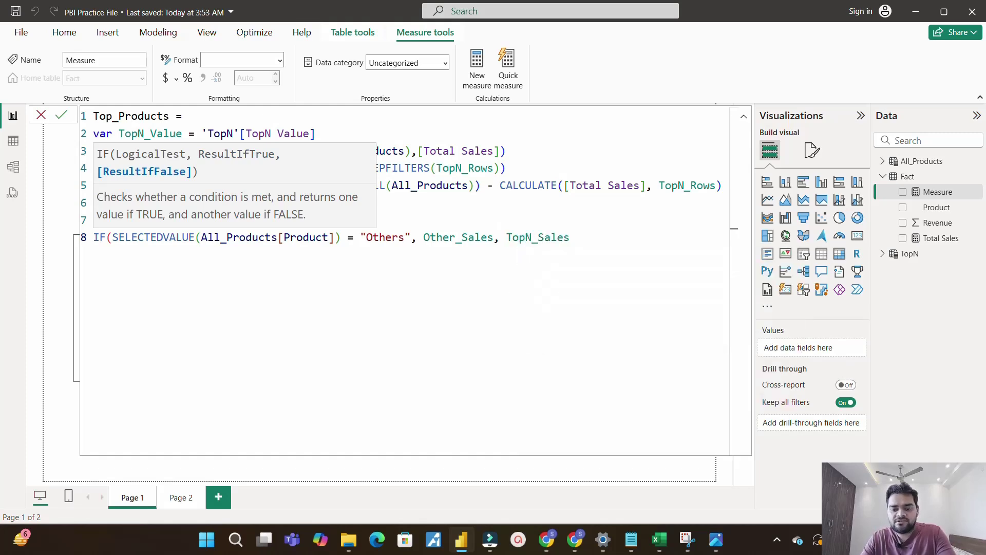
text())
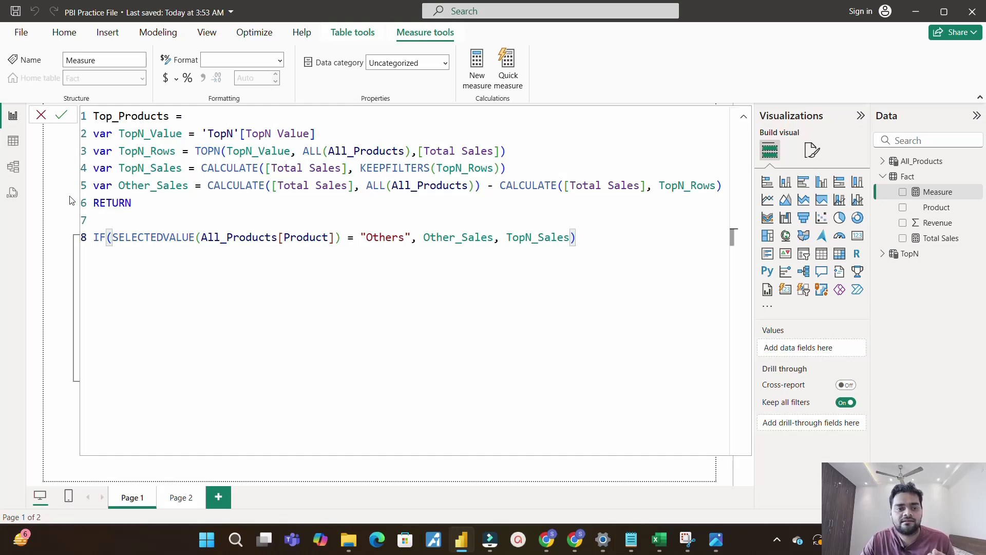
drag(189, 186, 119, 185)
drag(506, 238, 569, 238)
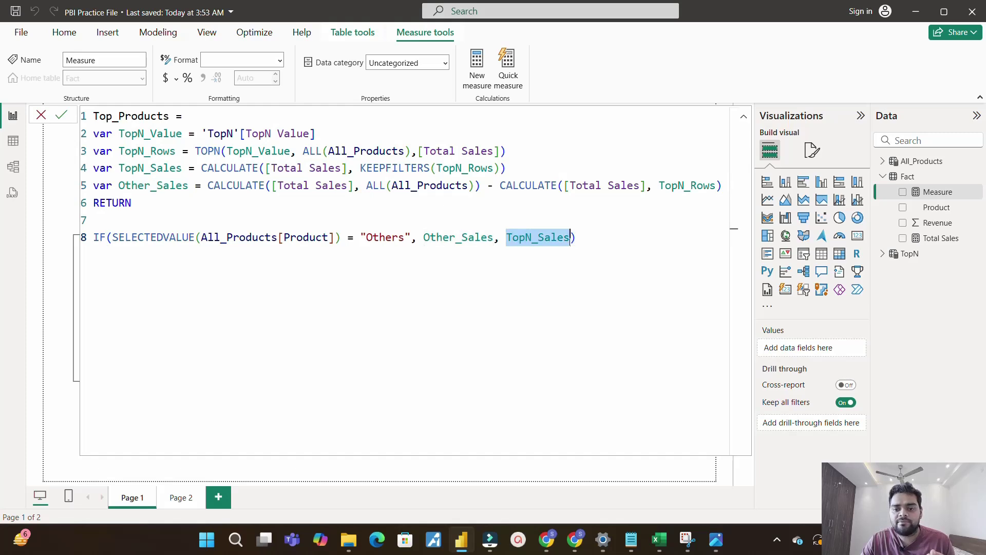
click(576, 238)
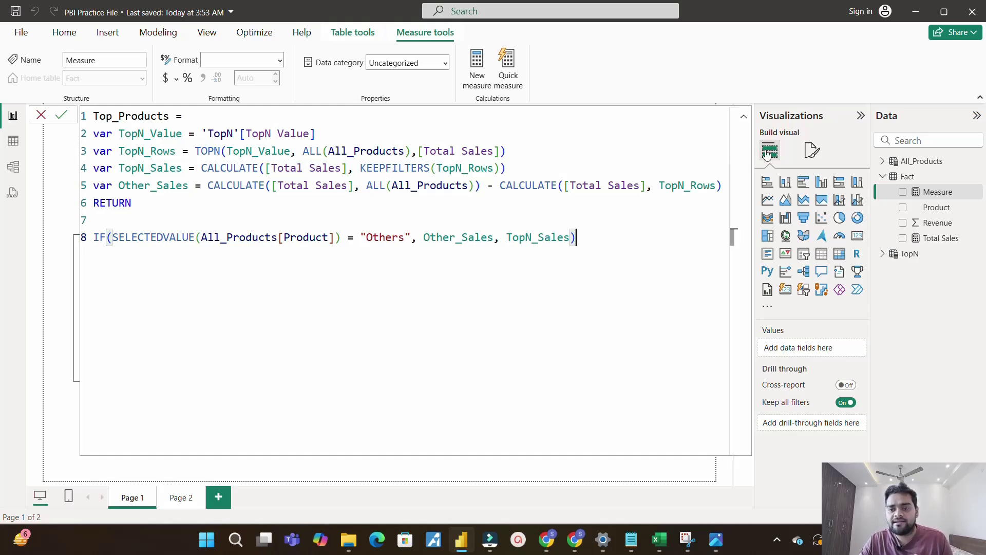
Commit the measure and build an enlarged table visual showing All_Products[Product] and Top_Products.
click(883, 161)
click(903, 177)
drag(510, 364, 542, 396)
click(932, 238)
click(883, 268)
click(619, 383)
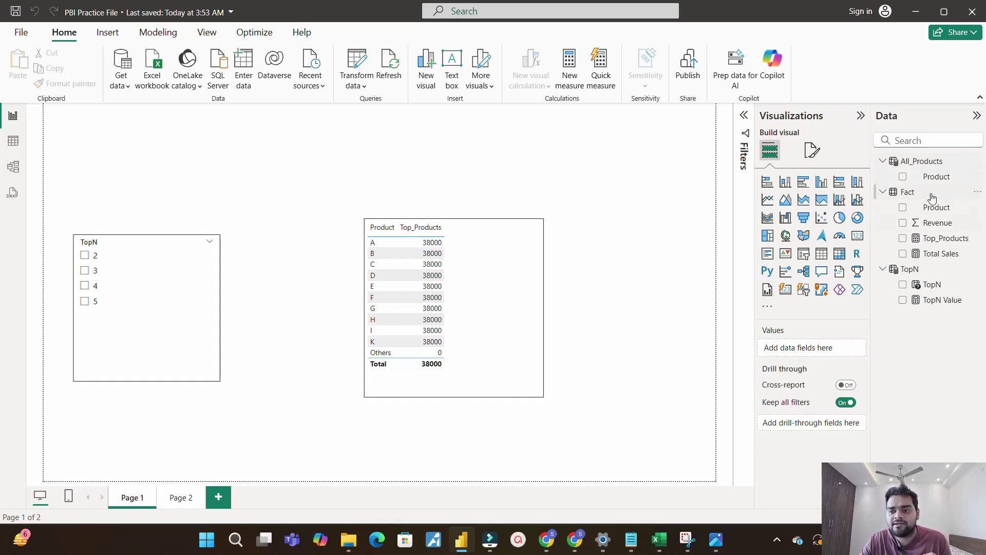
In the model view, rearrange the tables and start a new relationship from Fact[Product] to All_Products[Product].
click(13, 167)
click(751, 335)
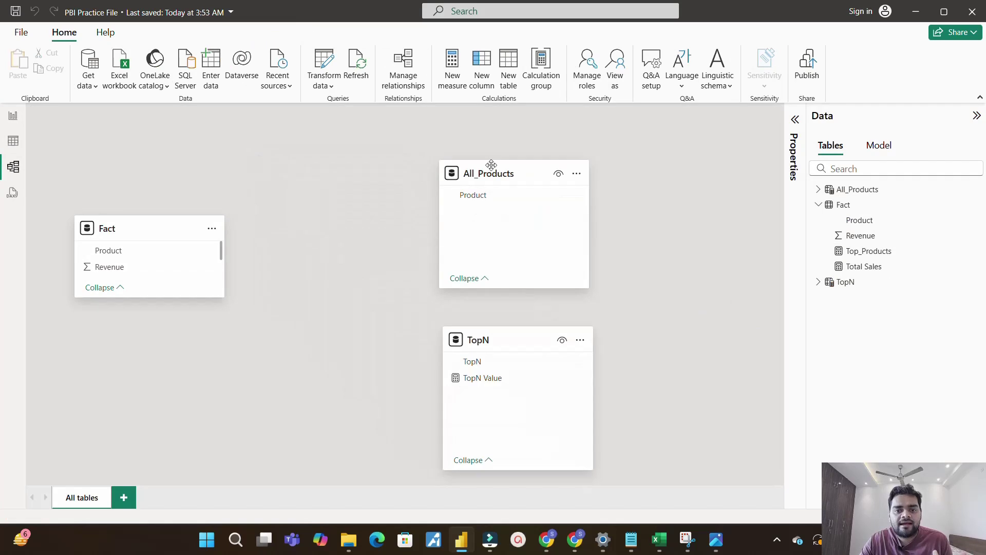
drag(105, 228, 427, 192)
click(128, 218)
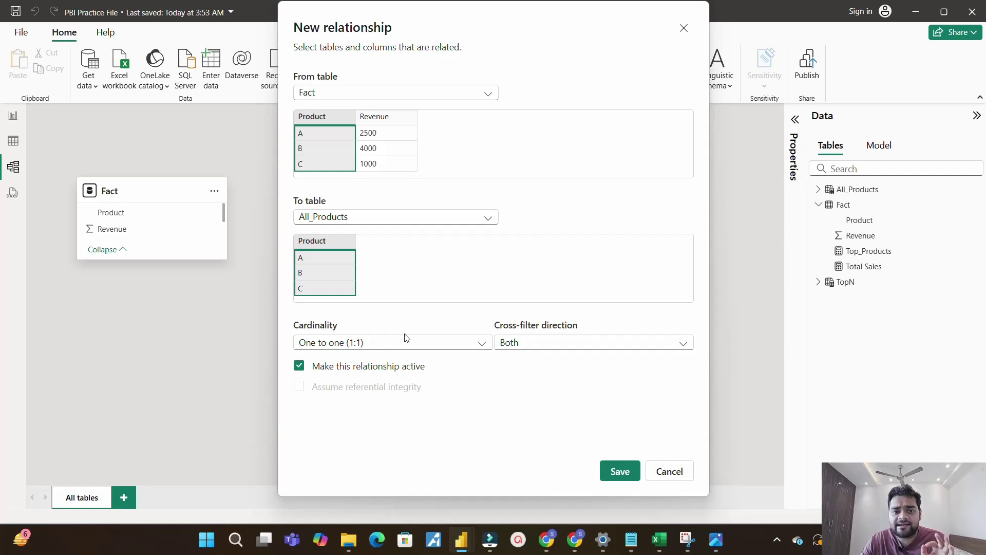
Set the relationship's cardinality to Many to one (*:1) and cross-filter direction to Single, and save it.
click(366, 345)
click(309, 361)
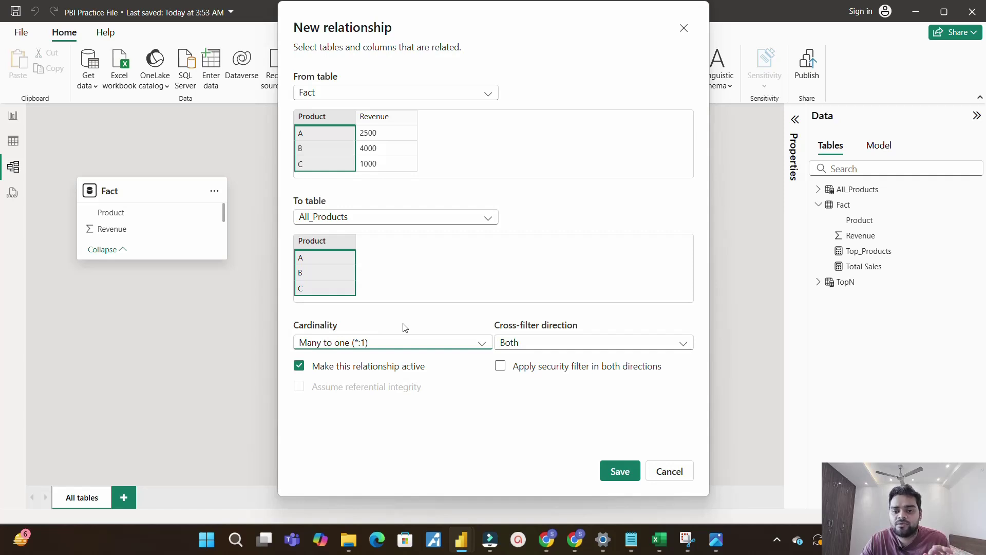
click(513, 345)
click(515, 360)
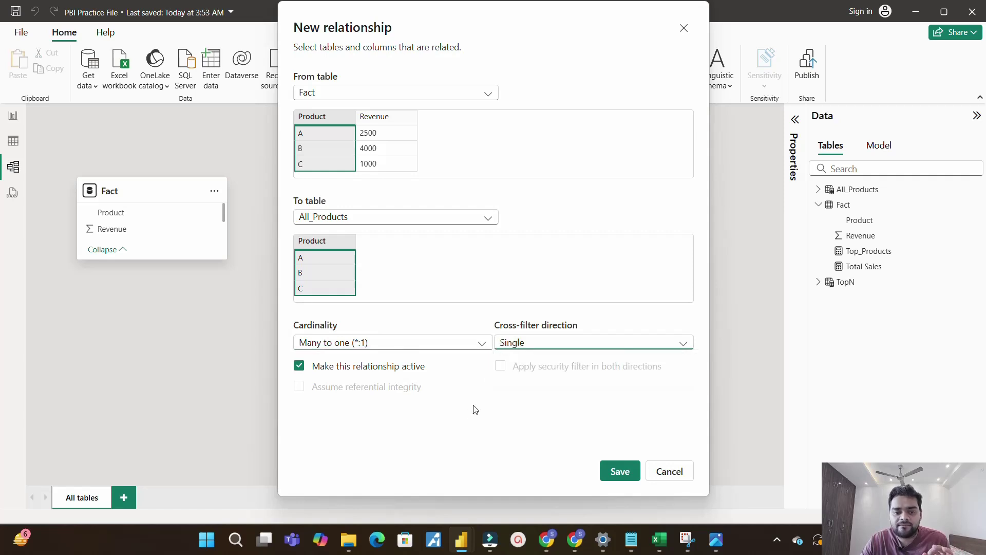
click(617, 472)
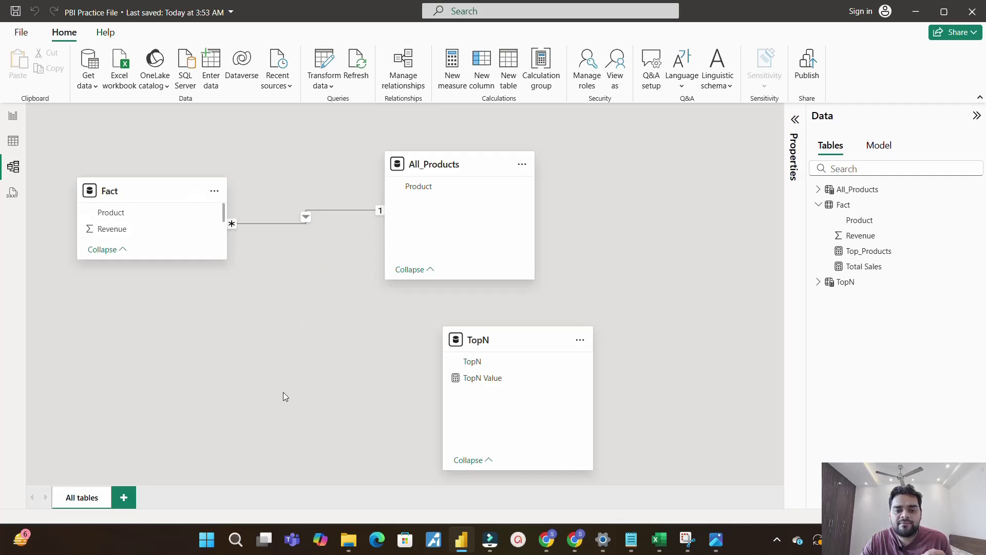
Return to the report and test the product table with TopN slicer values 2, 3, 4 and 2 again.
click(6, 122)
click(84, 255)
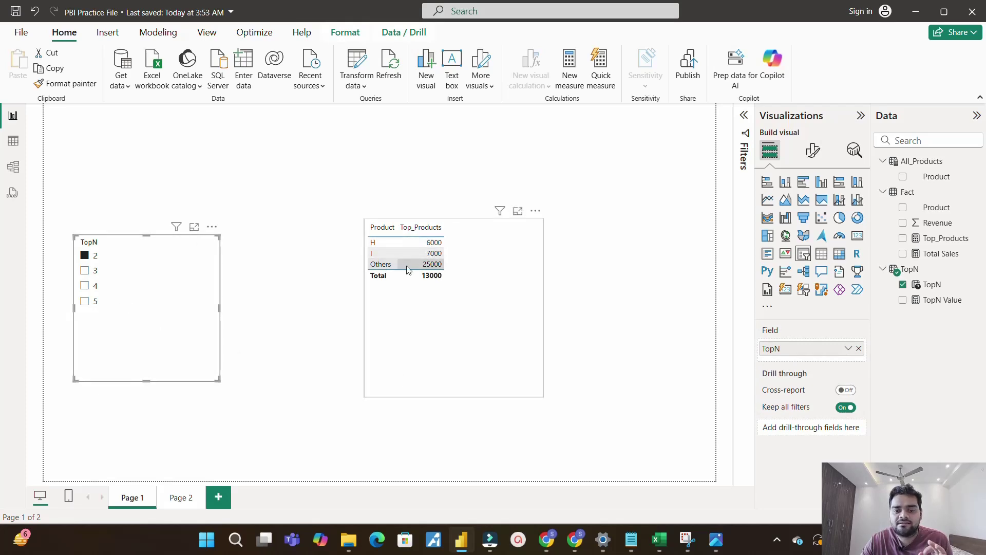
click(86, 270)
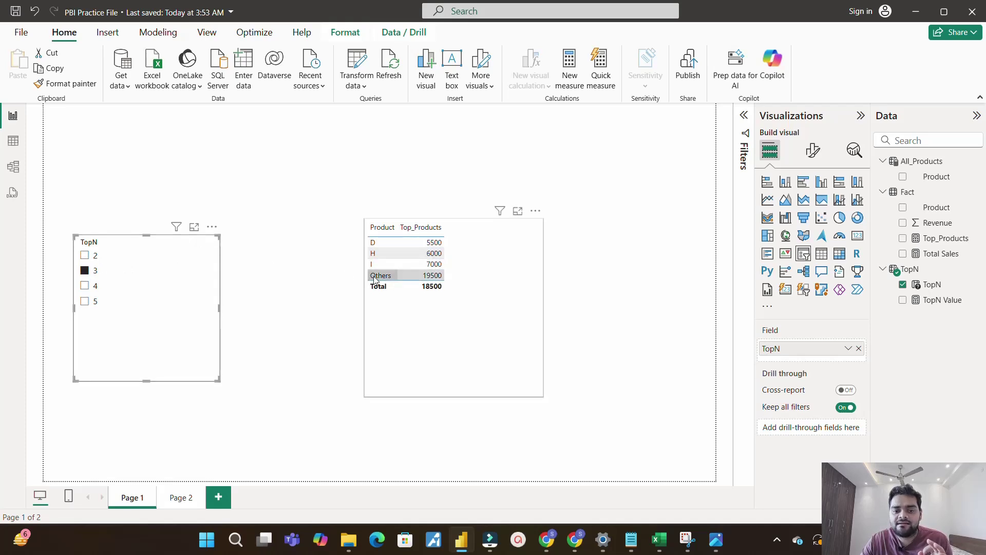
click(84, 286)
click(84, 255)
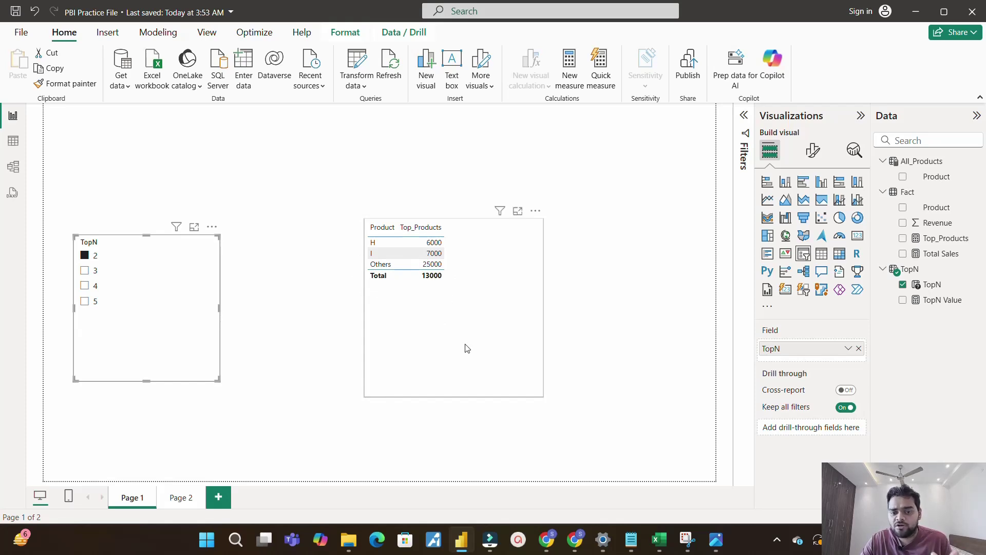
In the Top_Products formula, wrap the returned IF in an outer IF testing HASONEVALUE(All_Products[Product]).
click(938, 239)
click(744, 119)
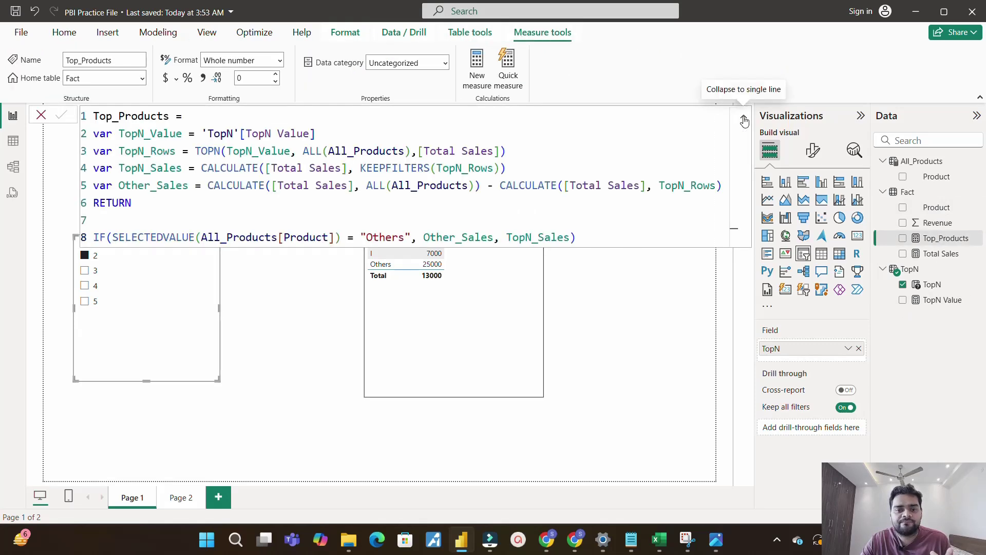
click(95, 220)
text(if)
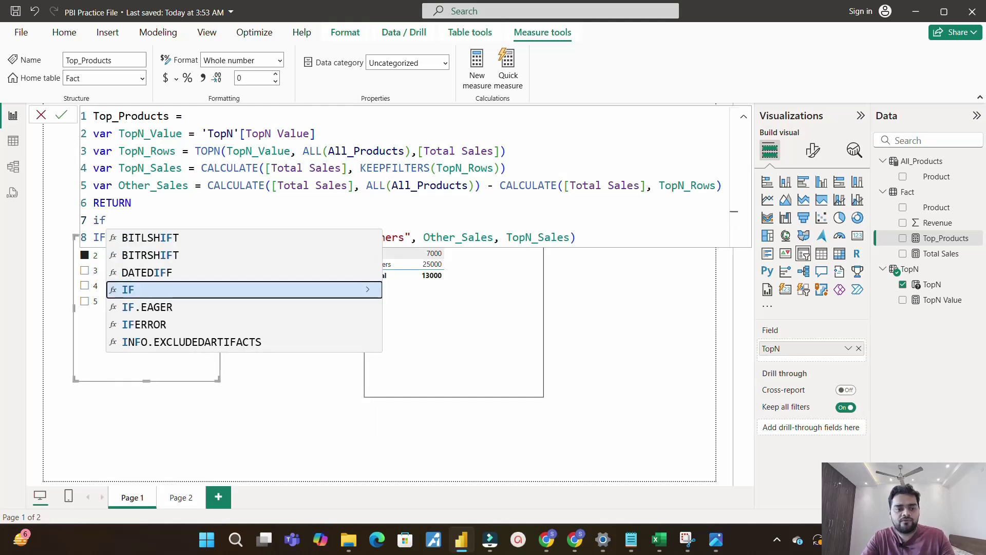
key(Tab)
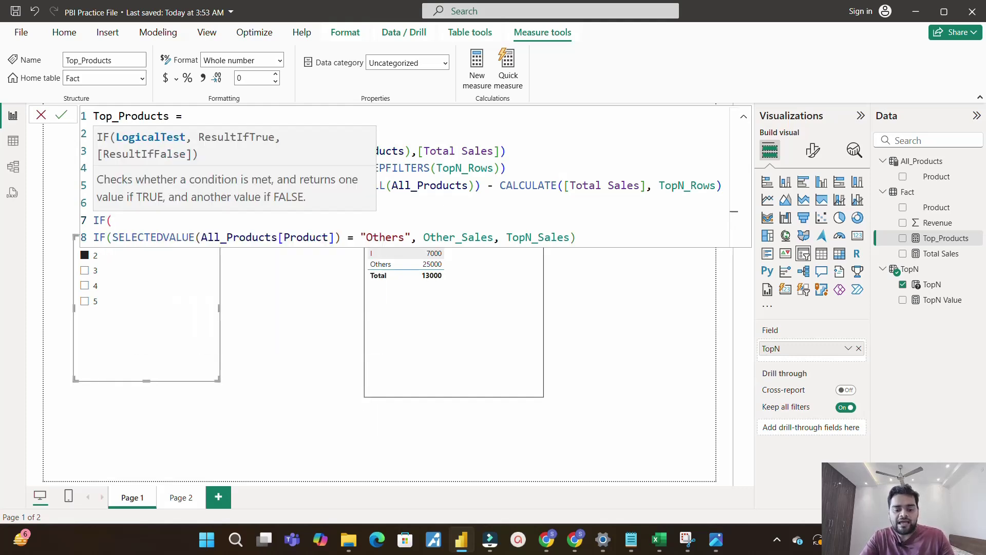
text(ha)
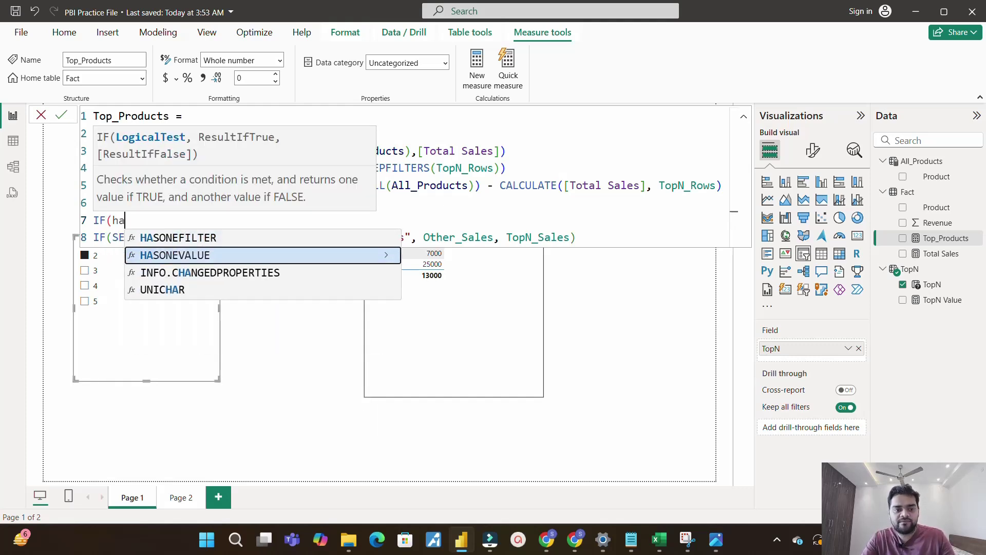
key(Tab)
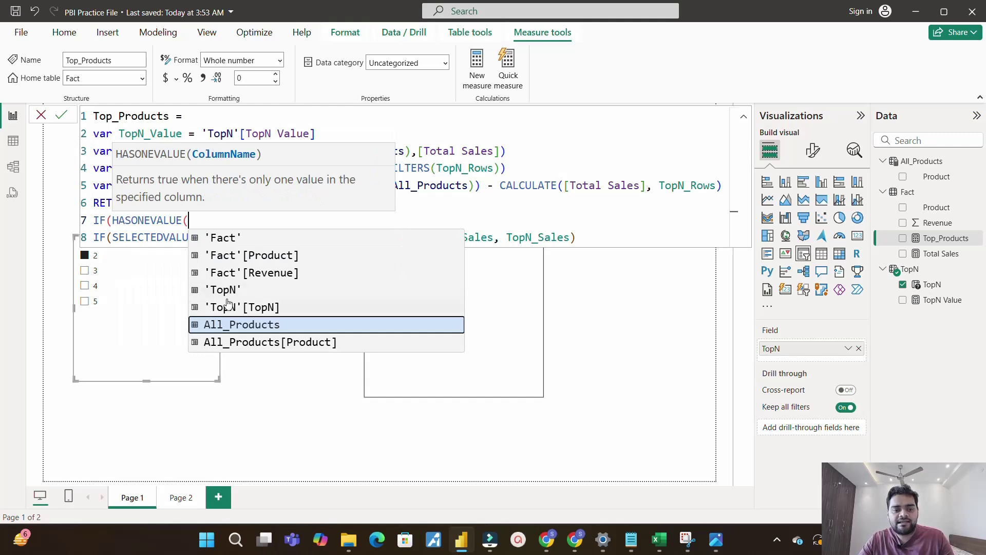
click(259, 344)
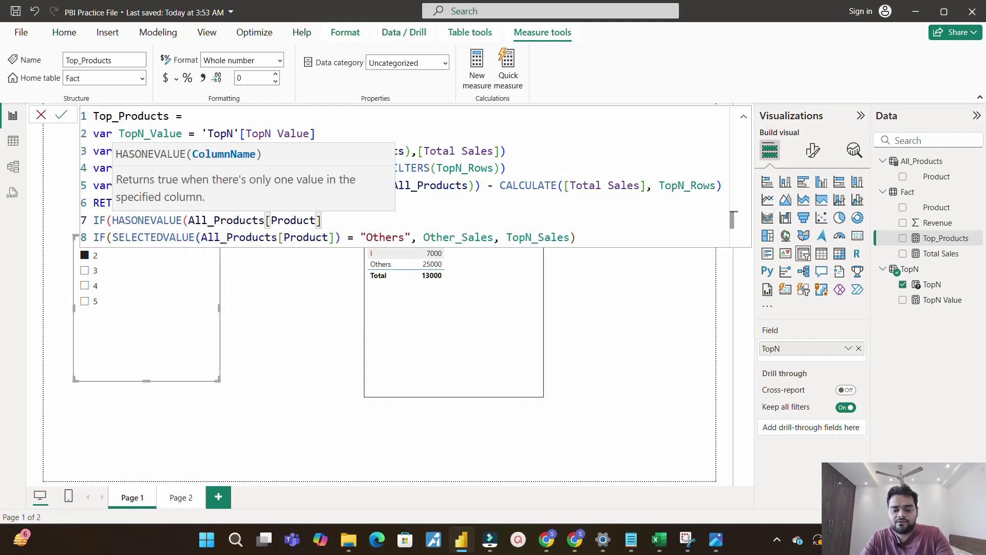
text())
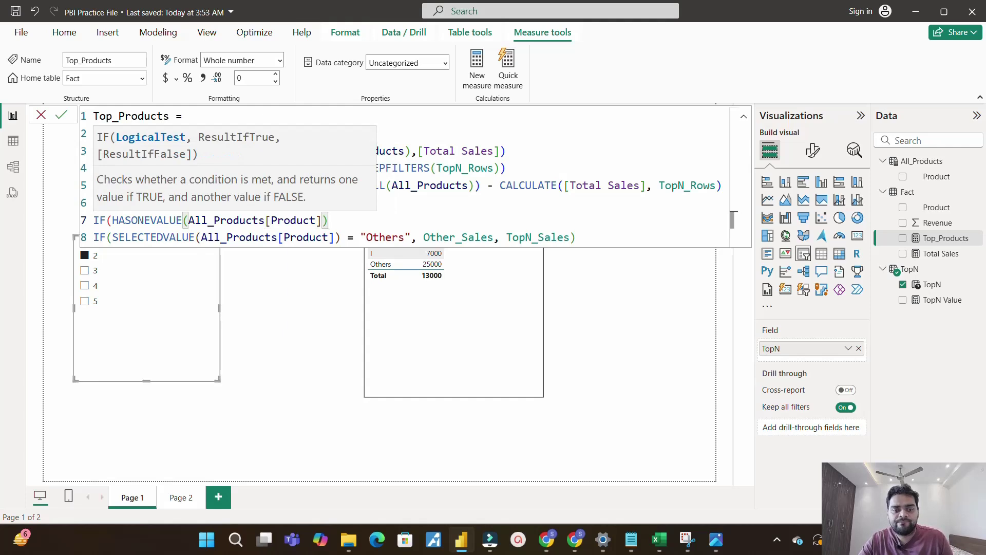
text(,)
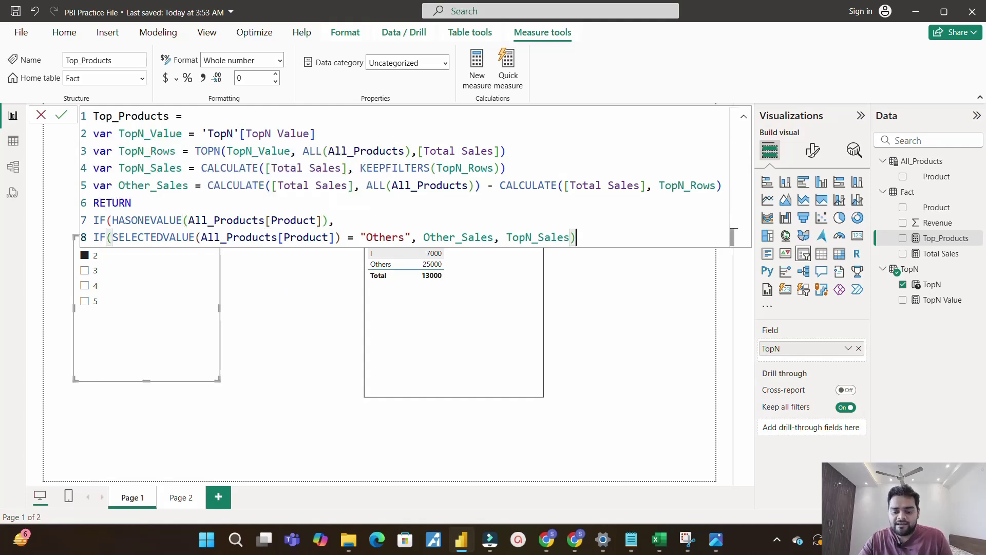
Add [Total Sales] as the outer IF's false result, close the function and commit the measure.
text(, )
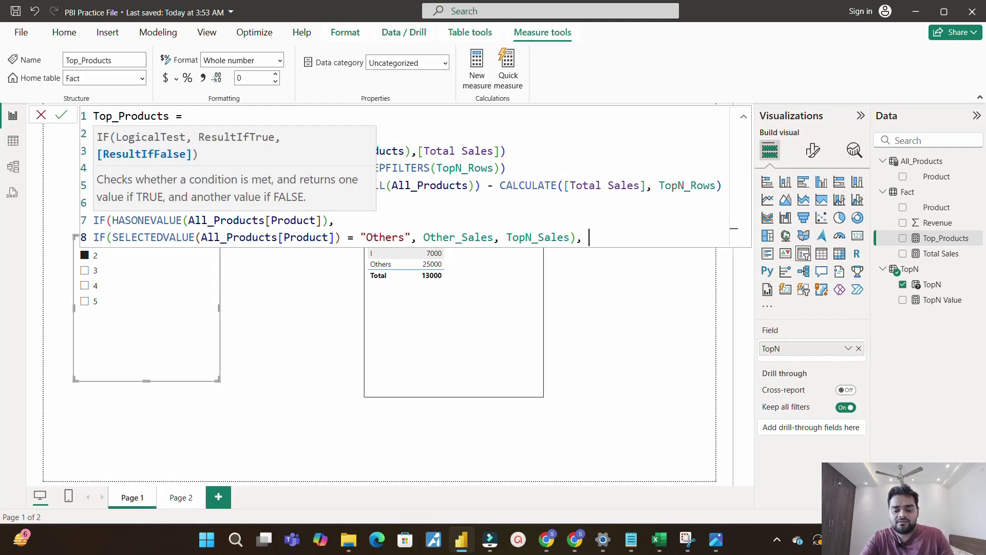
text([)
key(Down)
key(Tab)
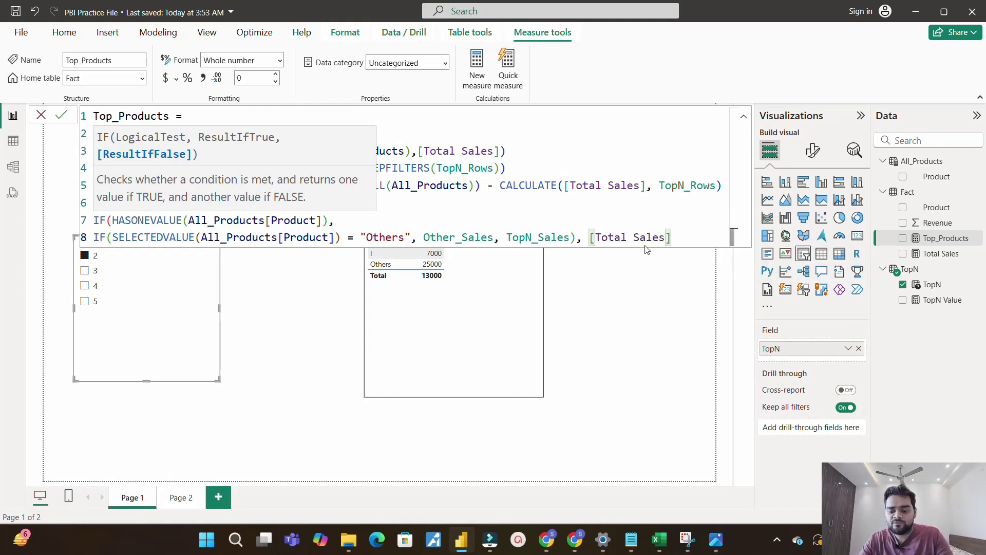
text())
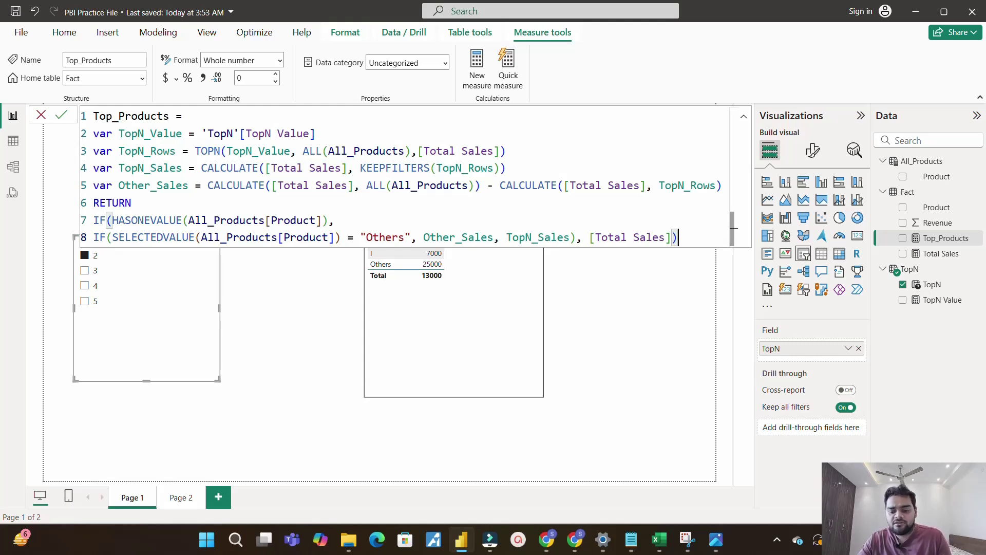
key(Return)
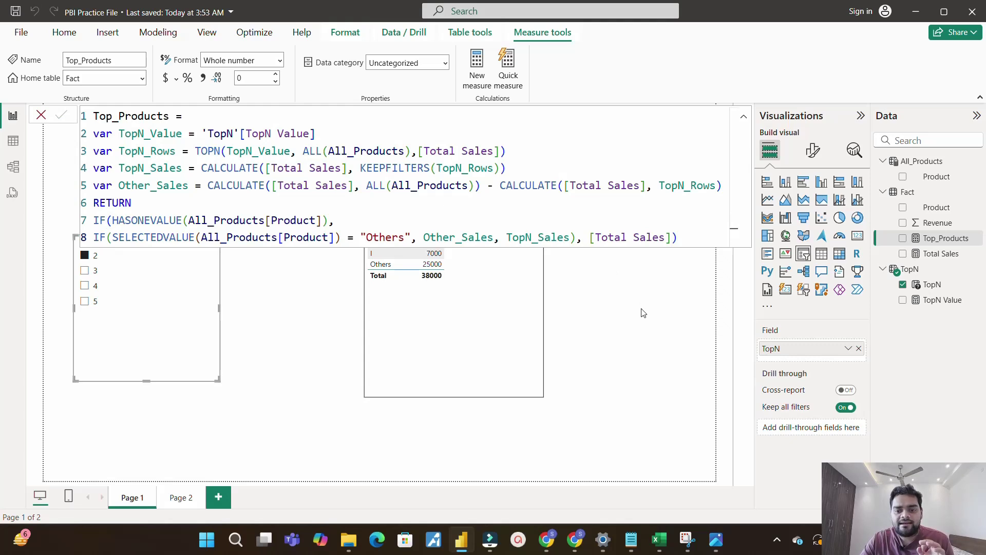
Move the product table slightly closer to the TopN slicer and select the slicer.
click(444, 333)
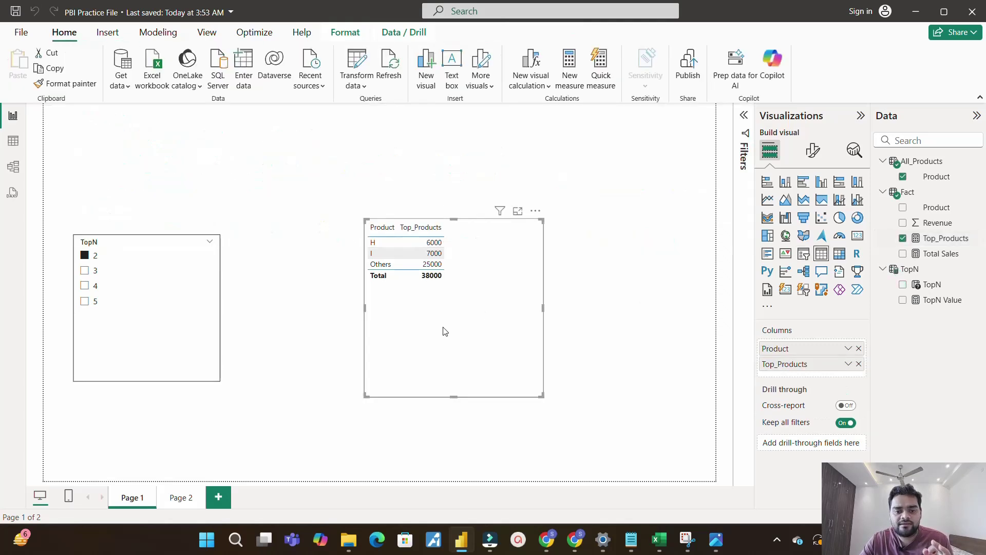
drag(442, 330, 424, 330)
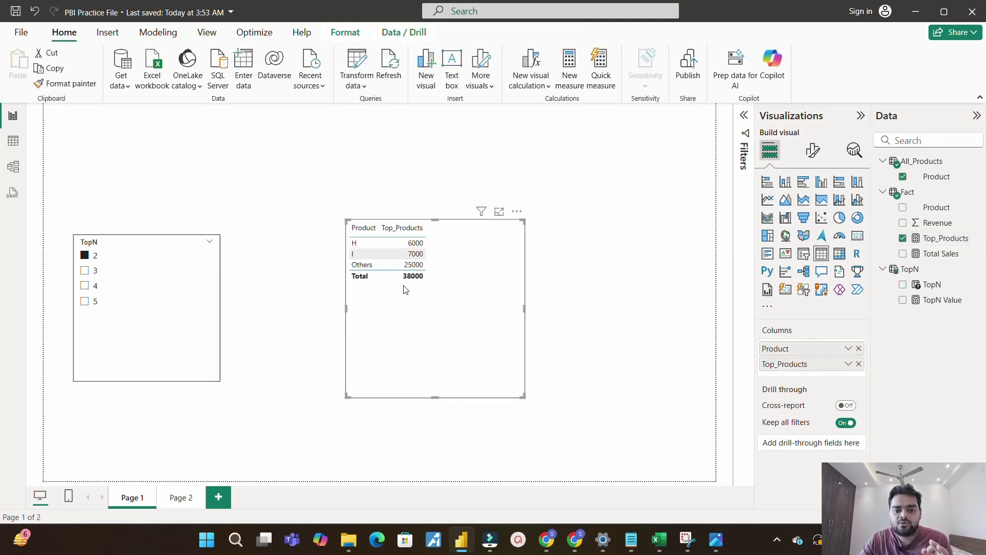
click(186, 366)
Open the Top_Products measure and copy KEEPFILTERS(TopN_Rows) from the TopN_Sales variable.
click(946, 237)
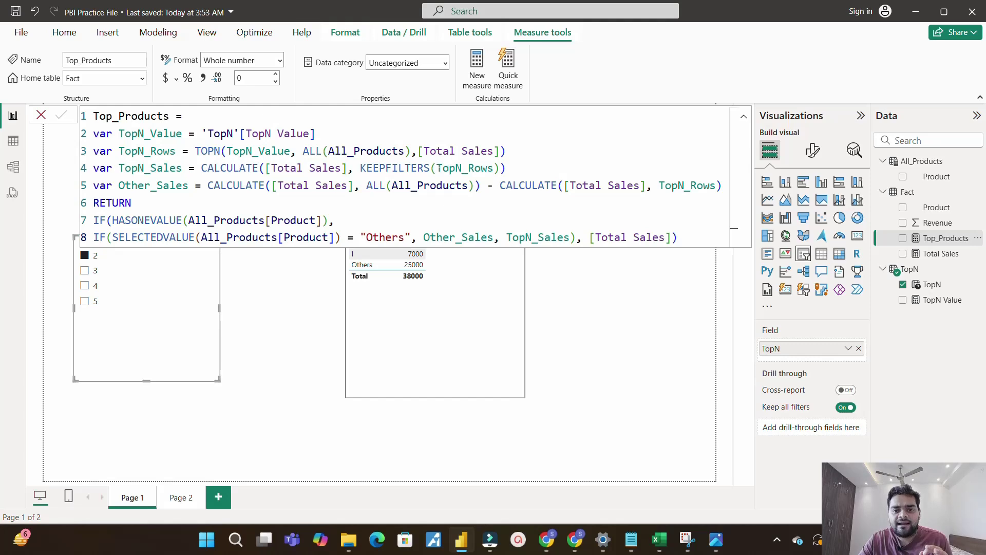
drag(437, 168, 494, 169)
click(434, 168)
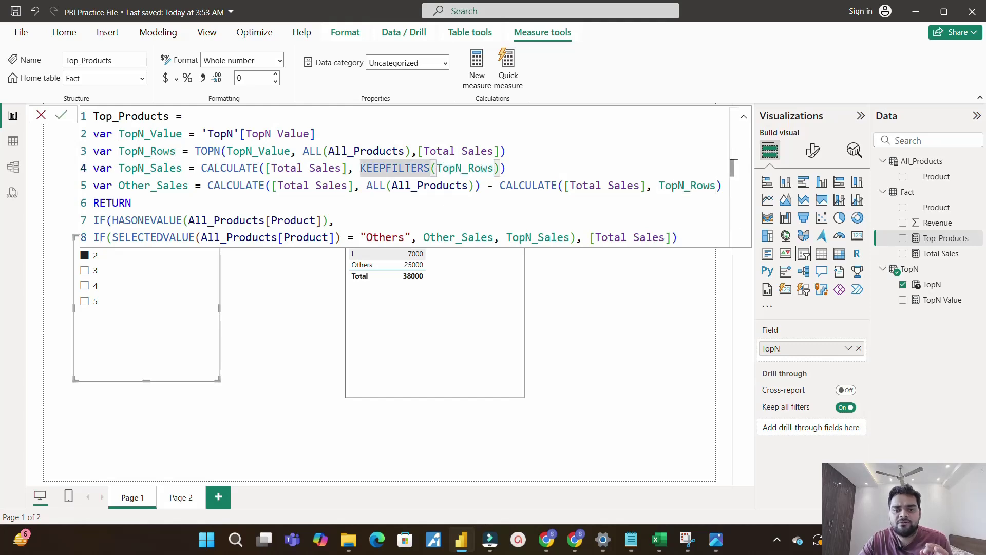
drag(501, 168, 360, 168)
key(ctrl+c)
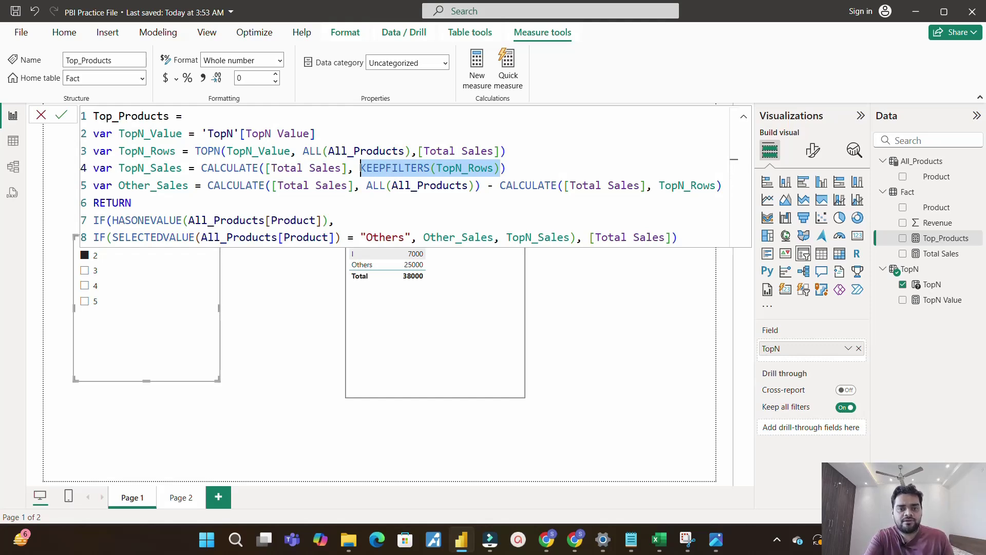
Replace the KEEPFILTERS expression in TopN_Sales with plain TopN_Rows and commit the measure.
key(BackSpace)
text(top)
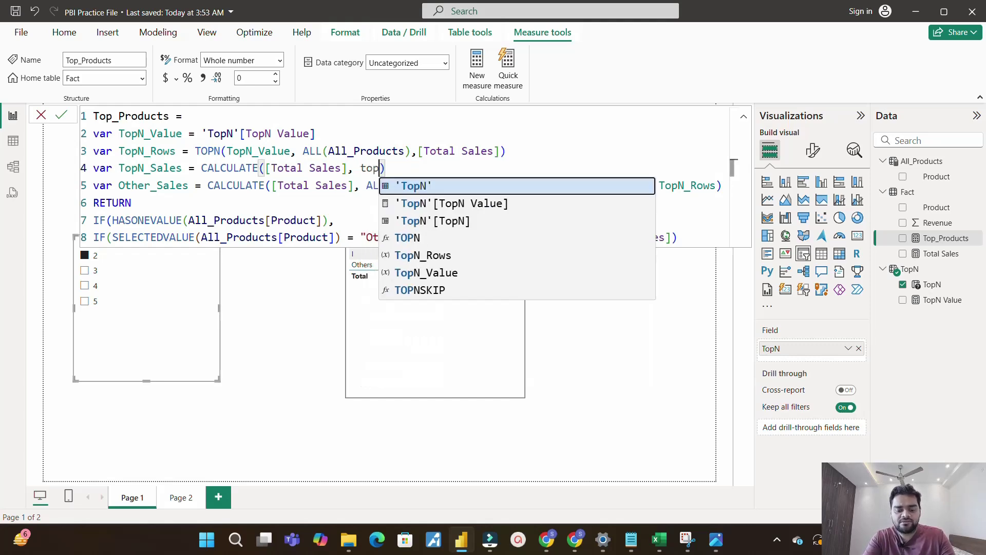
key(Down)
key(Down)
key(Down)
key(Down)
key(Tab)
key(Return)
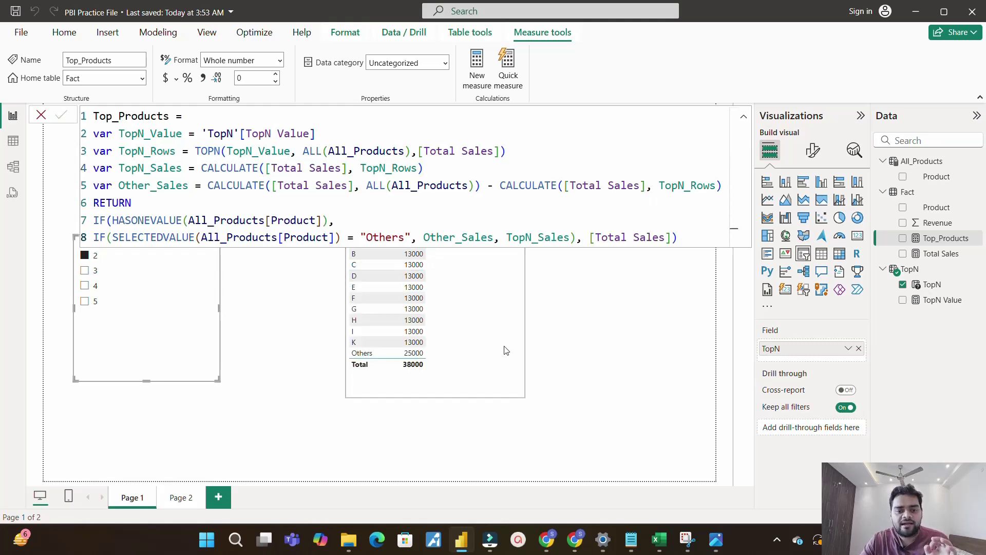
Shift the product table and the TopN slicer slightly down the report page and examine the product rows.
click(486, 333)
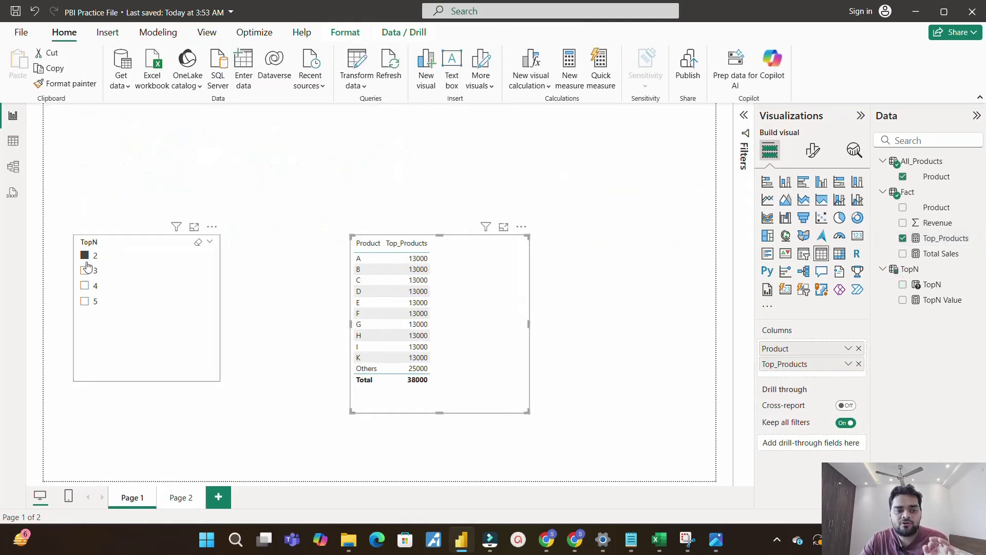
click(134, 354)
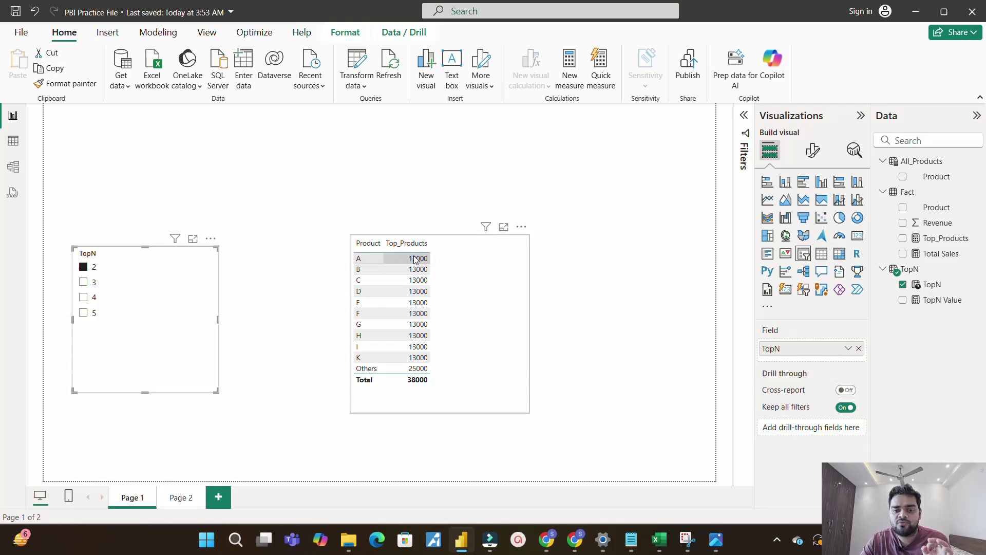
click(368, 243)
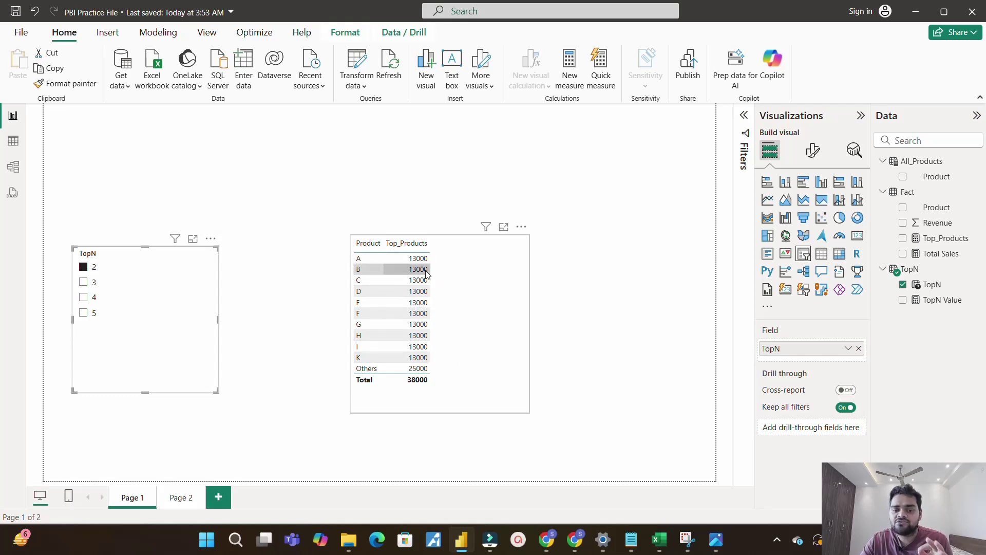
click(466, 339)
Reopen Top_Products, put KEEPFILTERS(TopN_Rows) back as the filter in TopN_Sales and commit the measure.
click(936, 241)
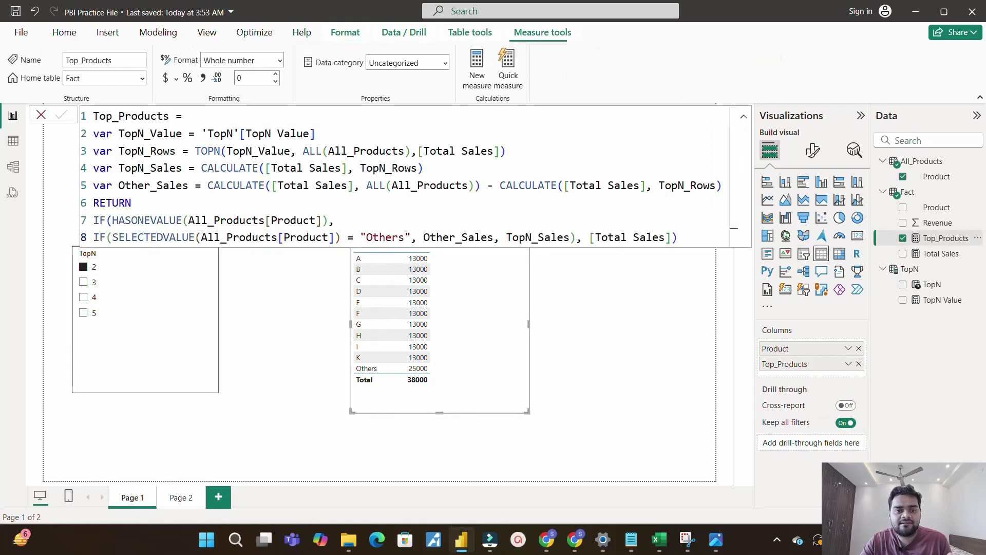
click(364, 168)
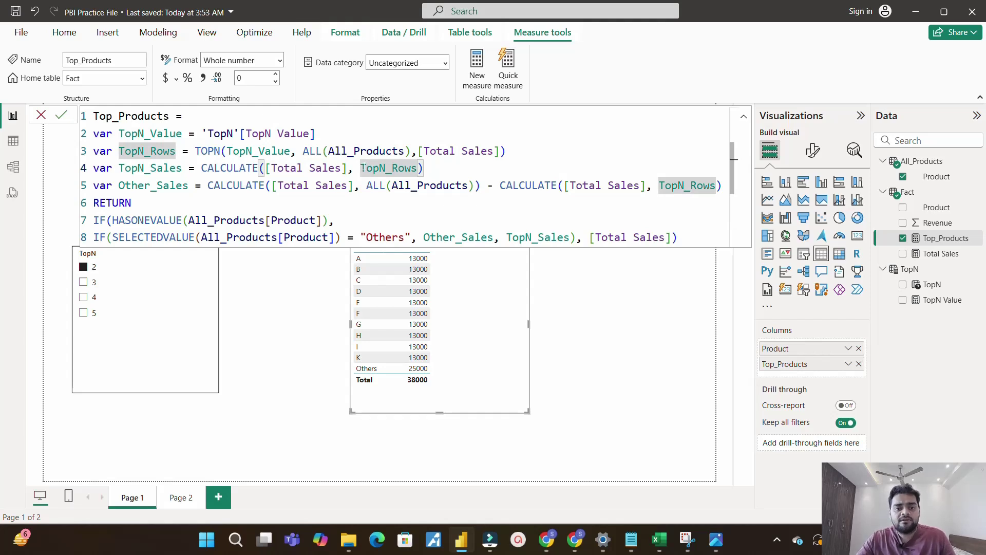
key(ctrl+shift+Right)
key(ctrl+v)
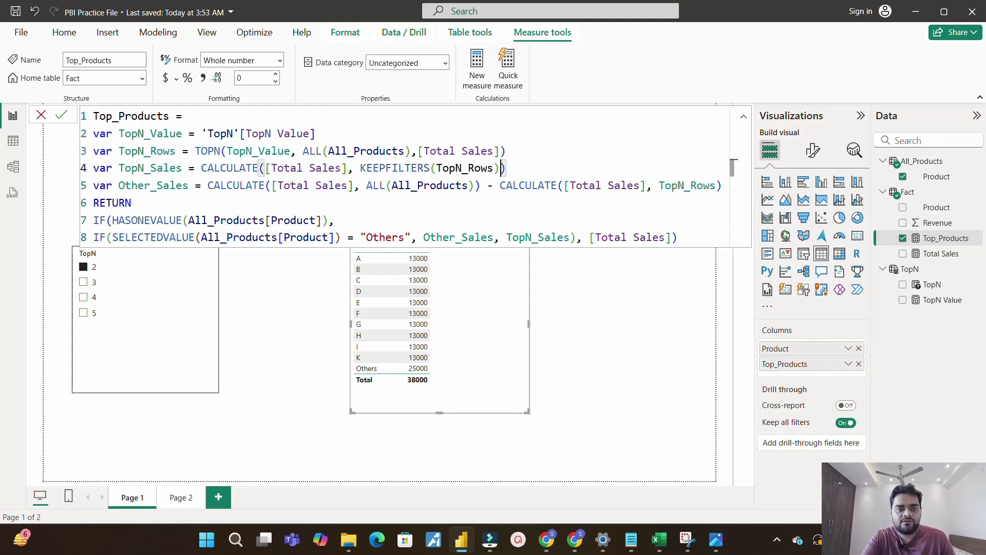
key(Return)
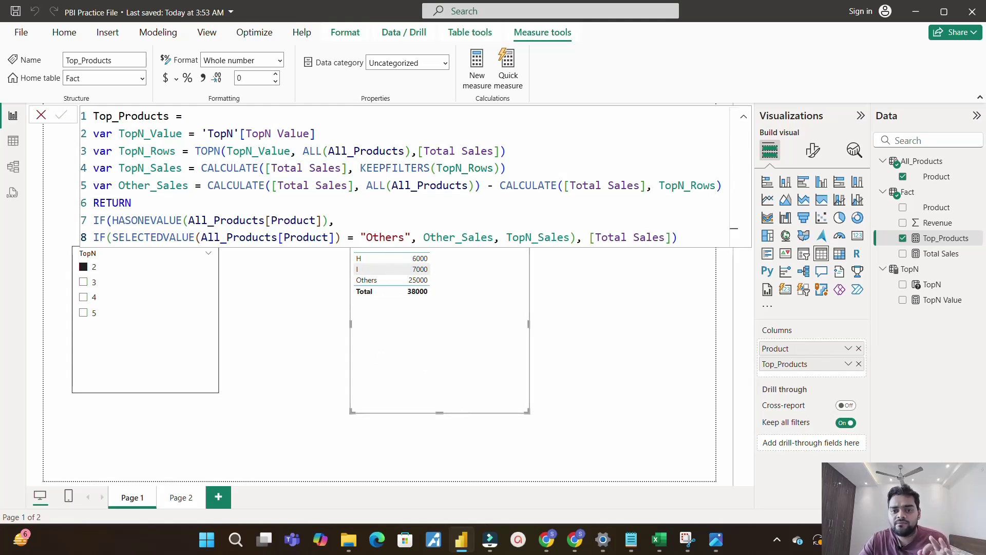
In Other_Sales, copy the subtracted CALCULATE([Total Sales], TopN_Rows), replace it with TopN_Sales and commit the measure.
drag(500, 186, 722, 186)
key(ctrl+c)
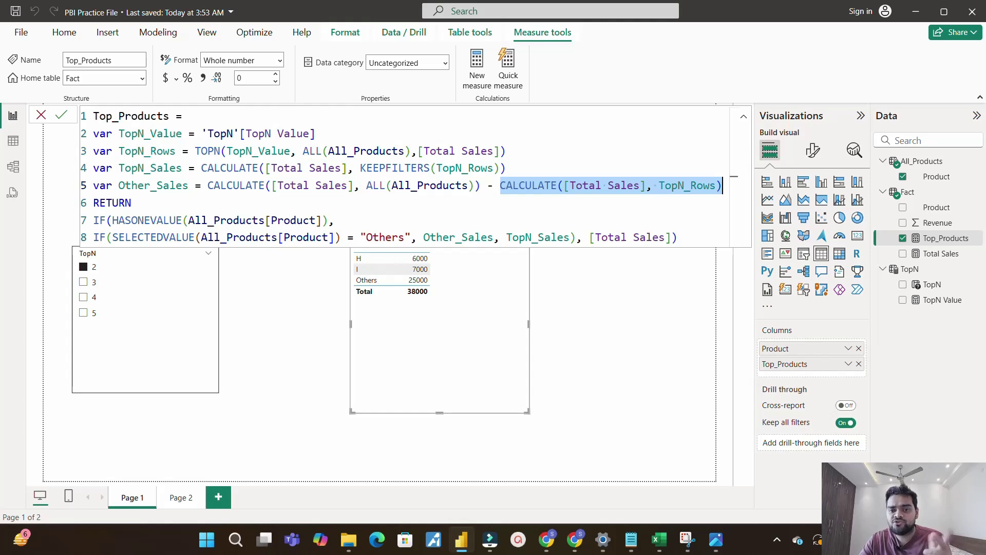
key(BackSpace)
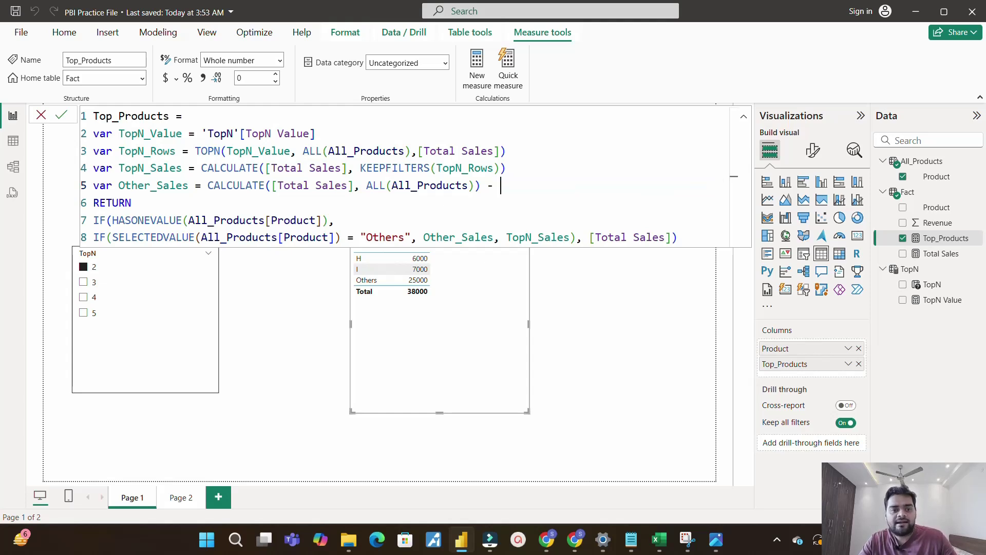
text(top)
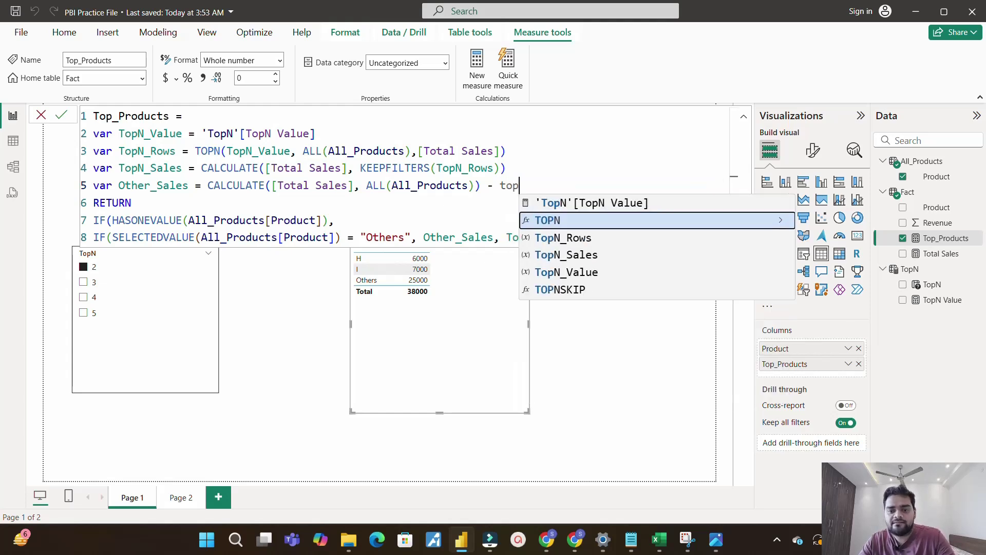
click(562, 255)
key(Return)
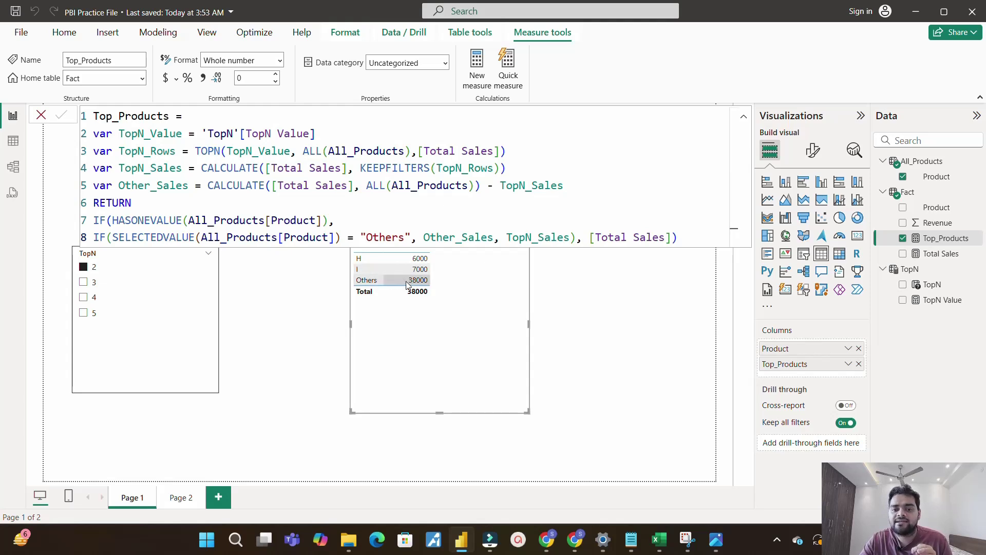
Restore CALCULATE([Total Sales], TopN_Rows) as the subtracted term in the Other_Sales variable.
drag(564, 185, 498, 187)
key(ctrl+v)
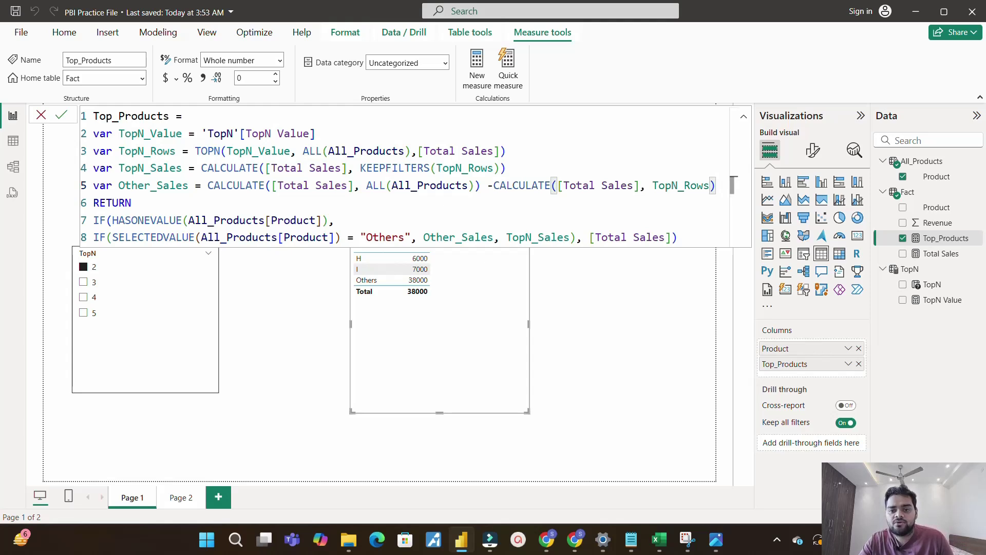